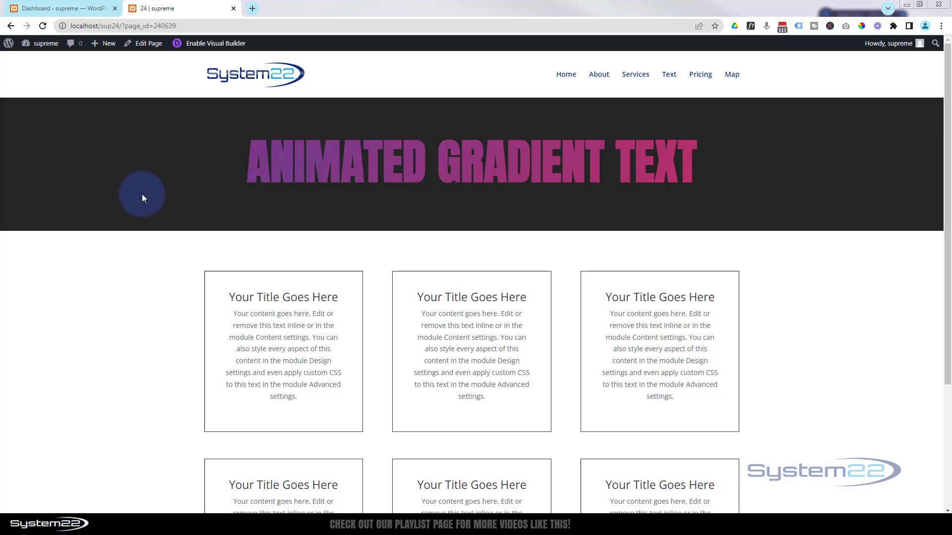
- Open the page in the visual builder and delete the animated gradient text module from the dark header section
click(209, 45)
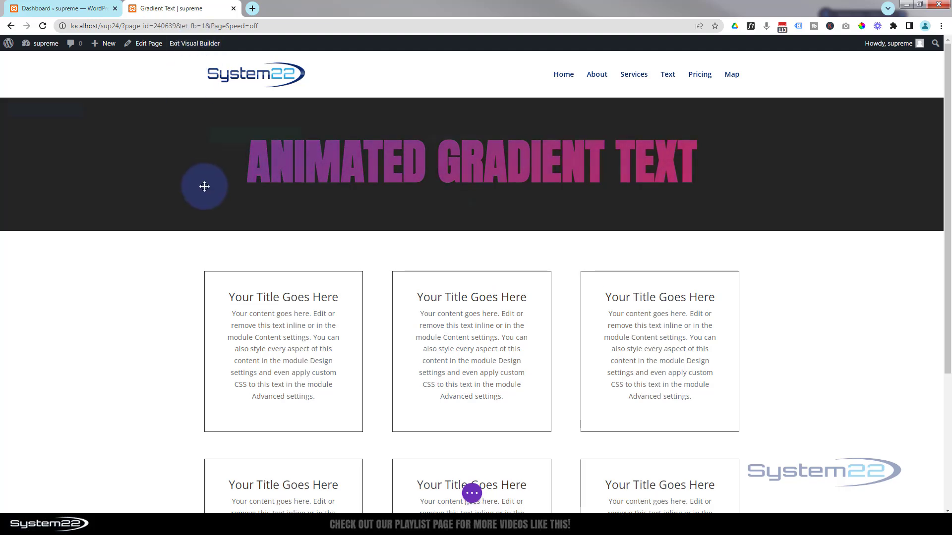
mouse_move(414, 172)
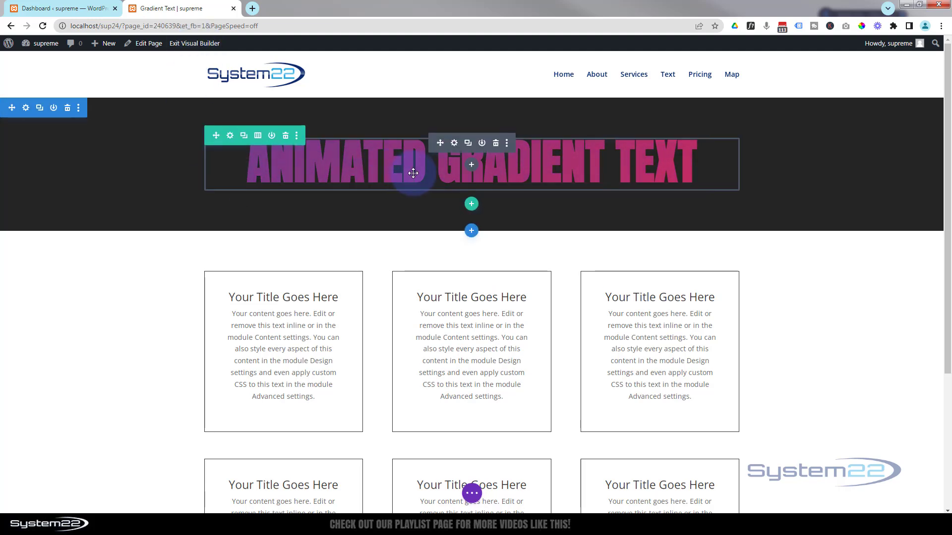
click(495, 143)
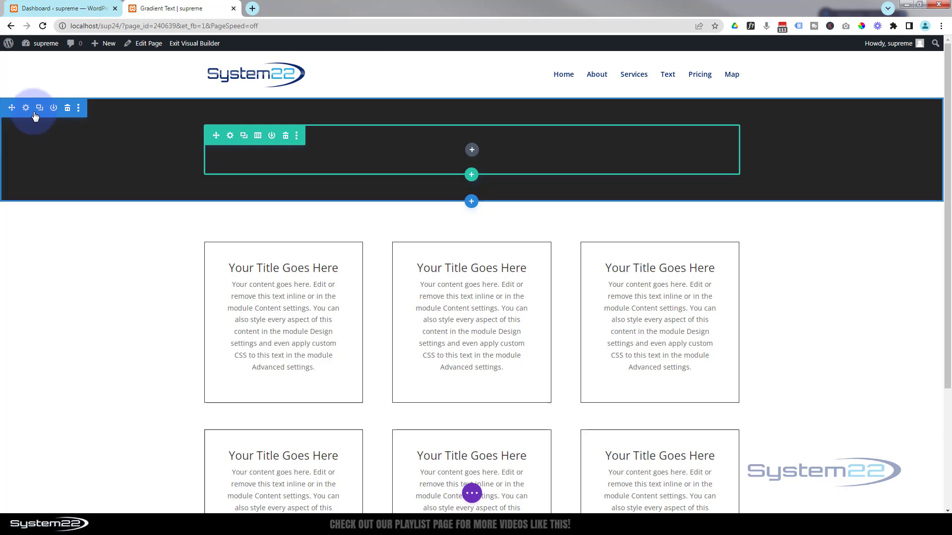
- Insert a Supreme Animated Gradient Text module into the empty row of the dark header section
click(472, 150)
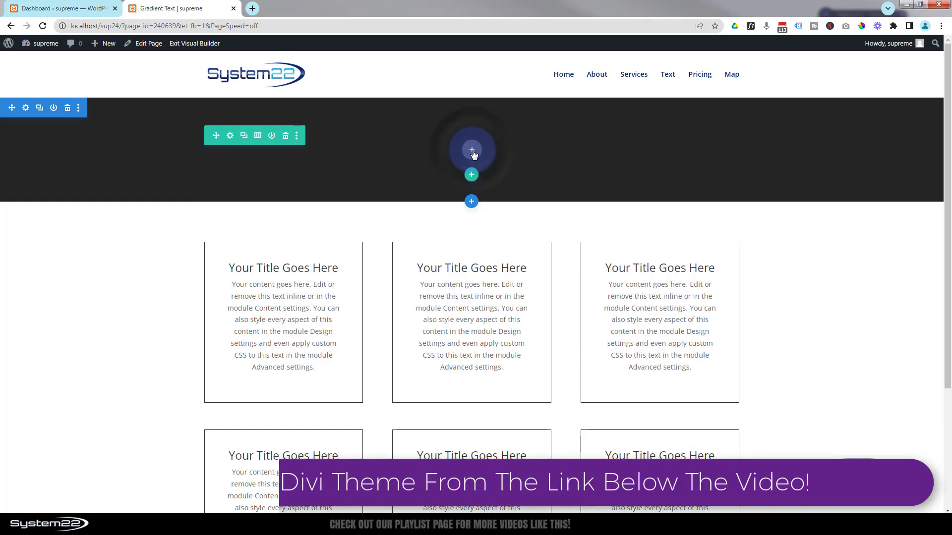
scroll(492, 311, down, 8)
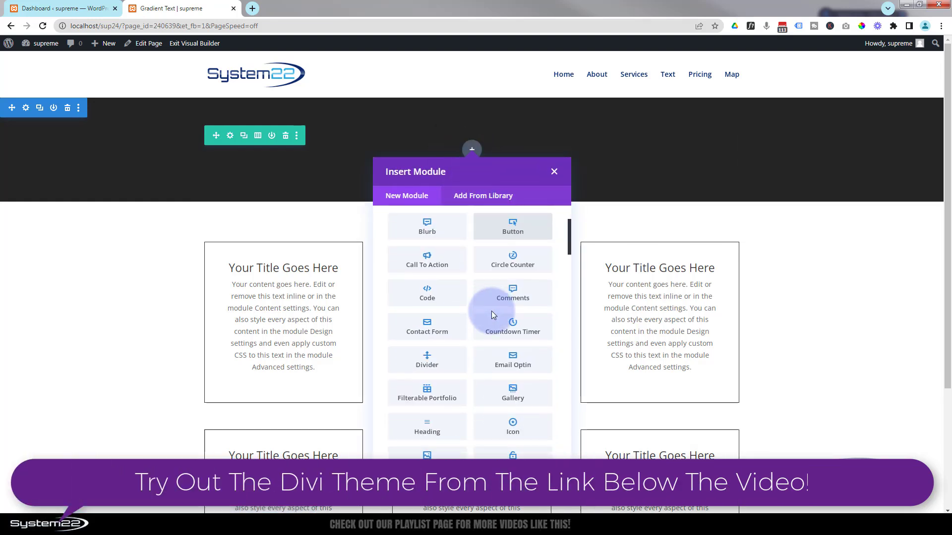
scroll(492, 311, down, 4)
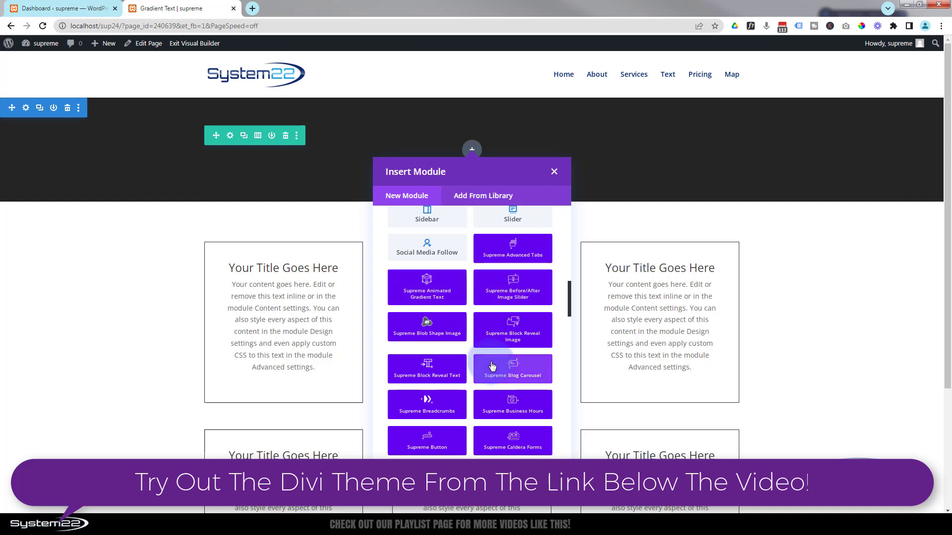
scroll(491, 366, down, 5)
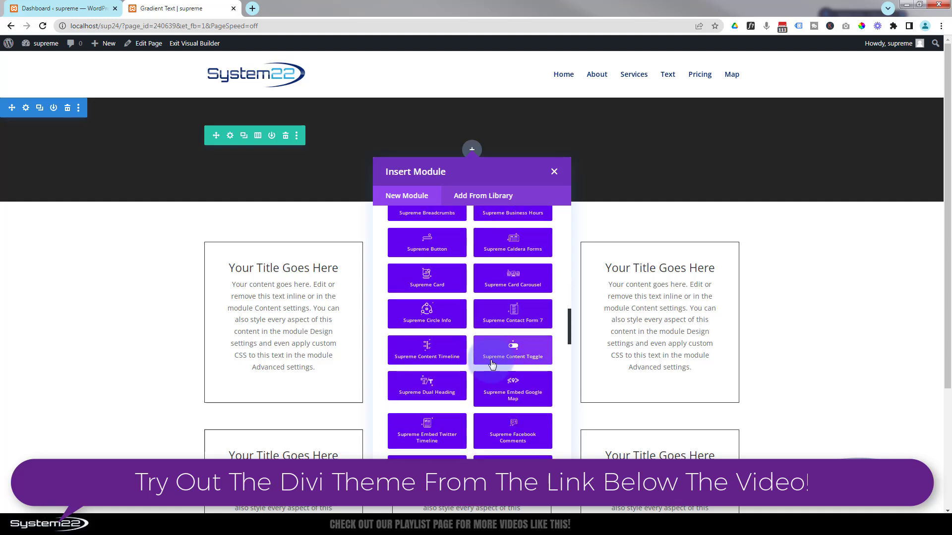
scroll(492, 364, down, 5)
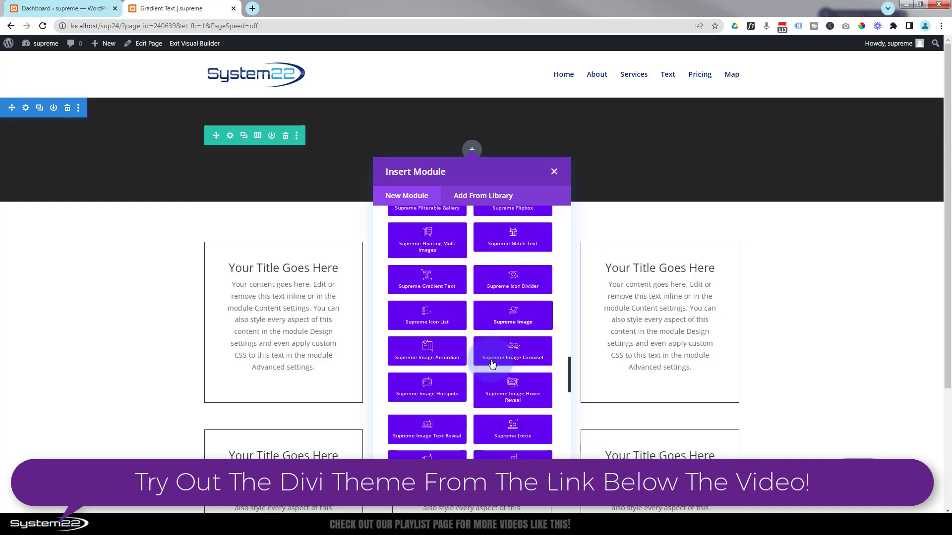
scroll(492, 364, down, 5)
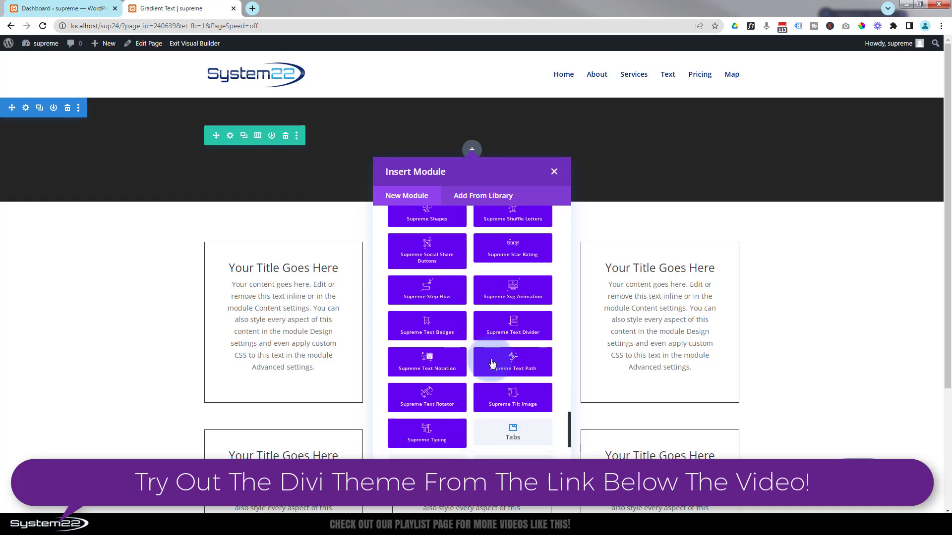
scroll(447, 366, up, 5)
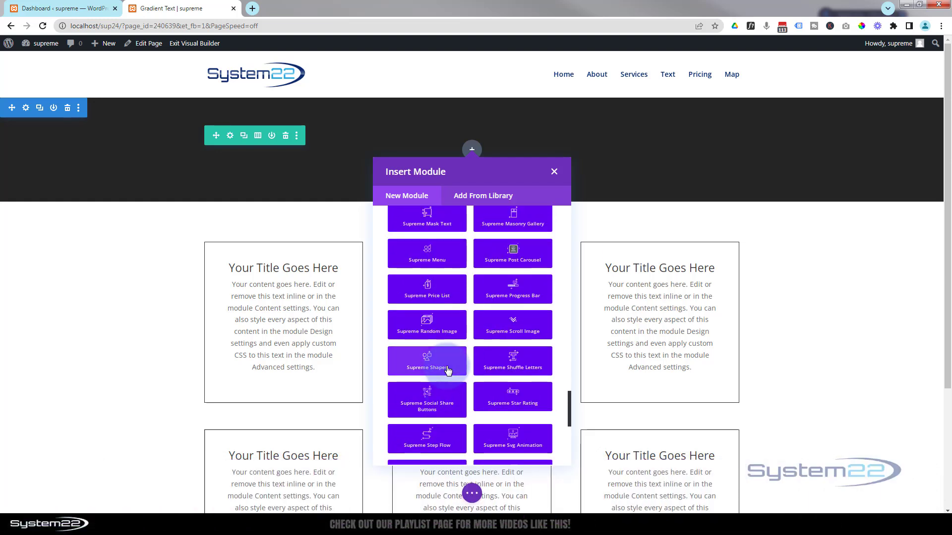
scroll(448, 371, up, 8)
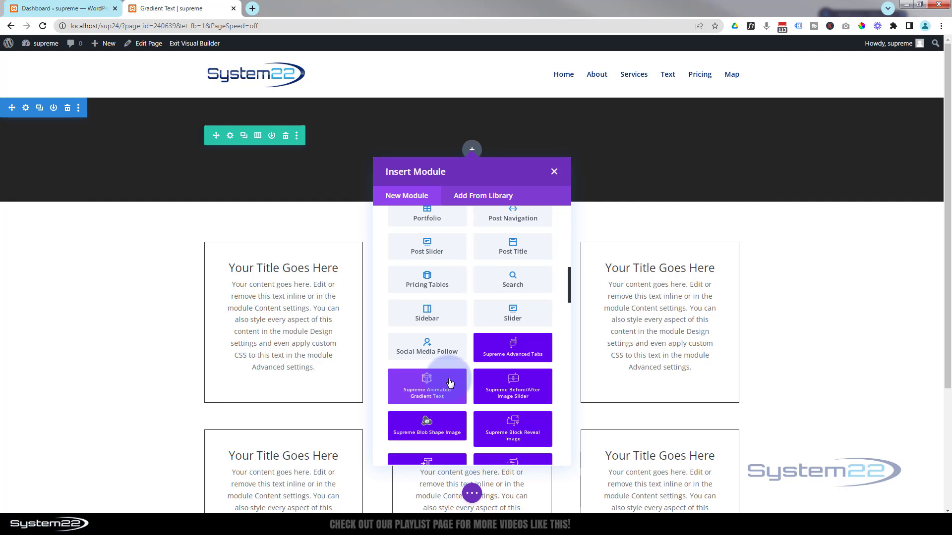
click(449, 383)
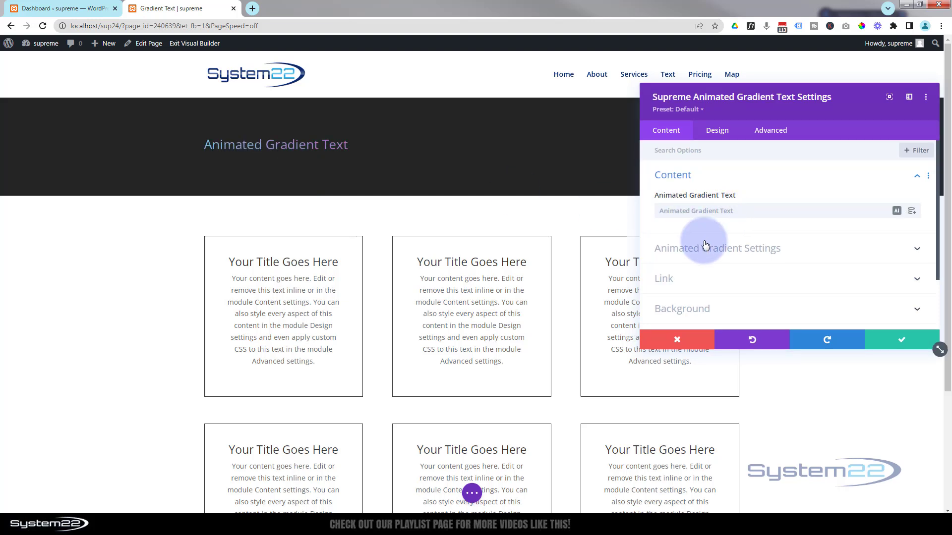
- Try animation speeds of 3 and 40 seconds in the animated gradient settings and return the speed to 8
click(675, 214)
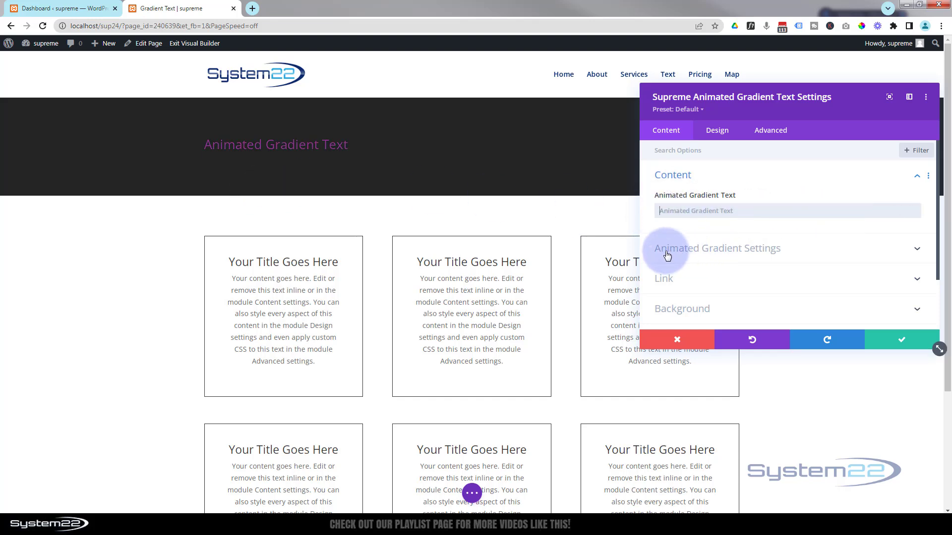
click(706, 254)
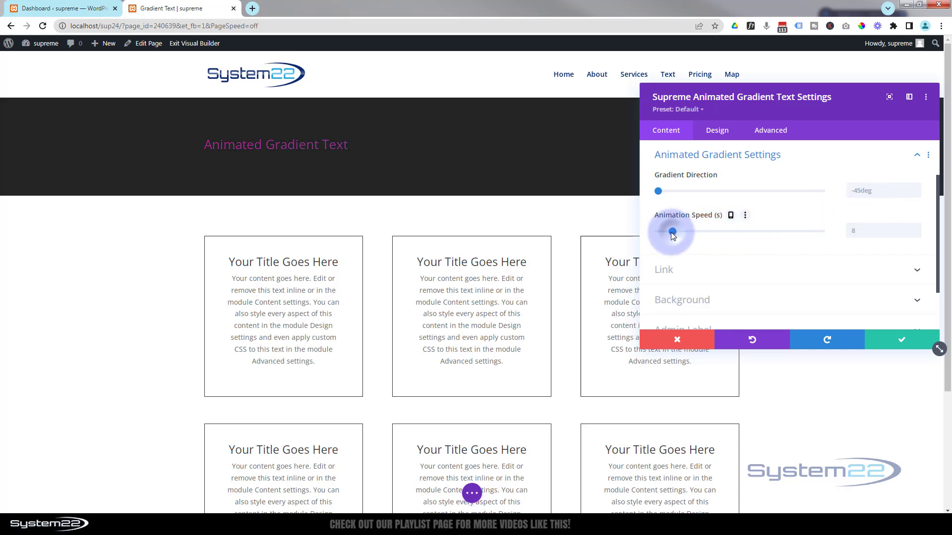
drag(670, 232, 662, 233)
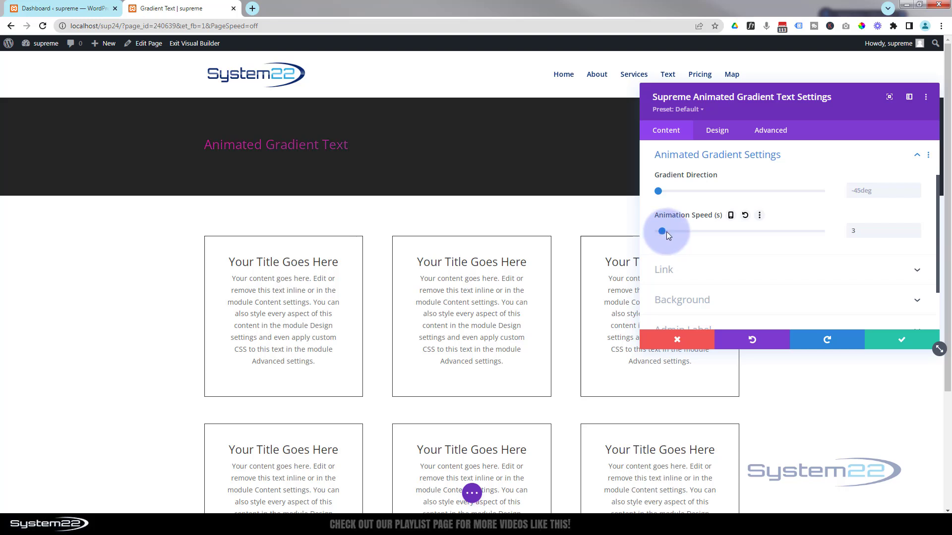
drag(666, 231, 739, 230)
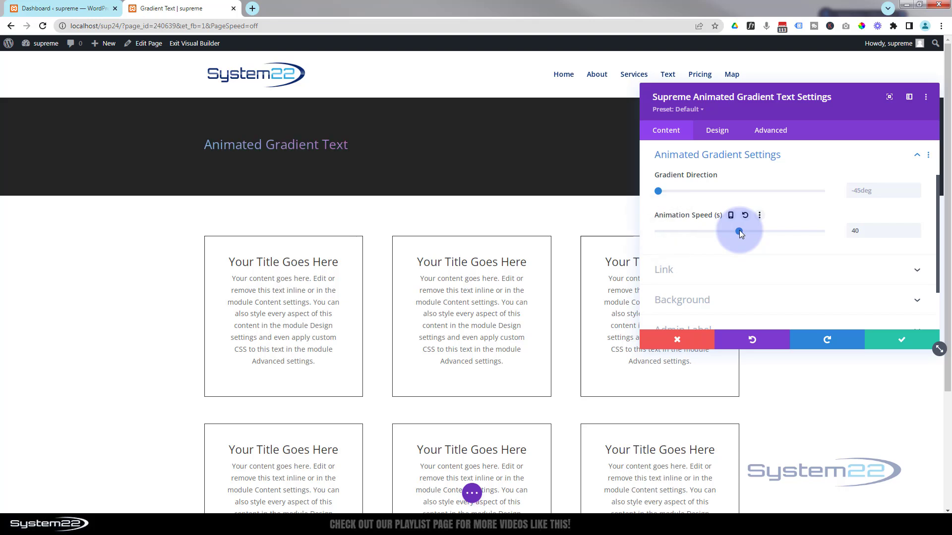
click(867, 230)
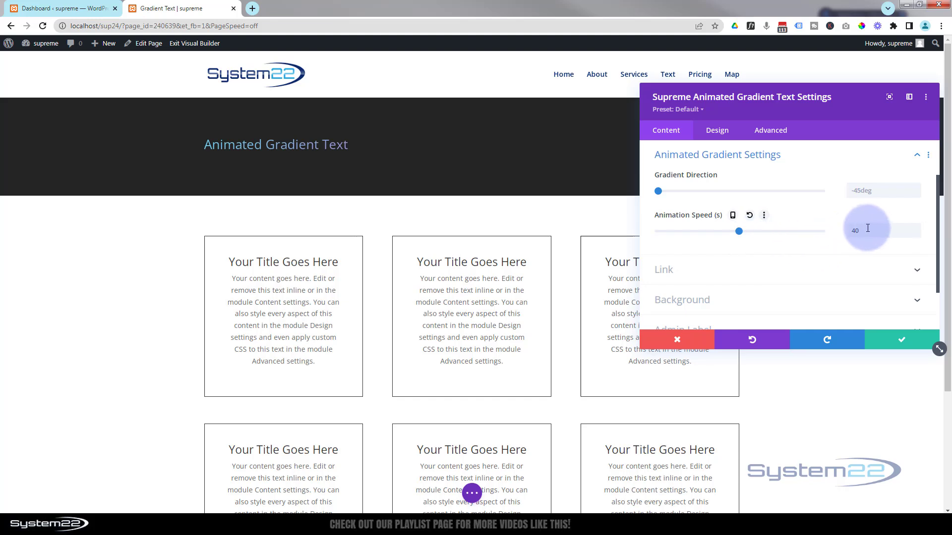
click(871, 230)
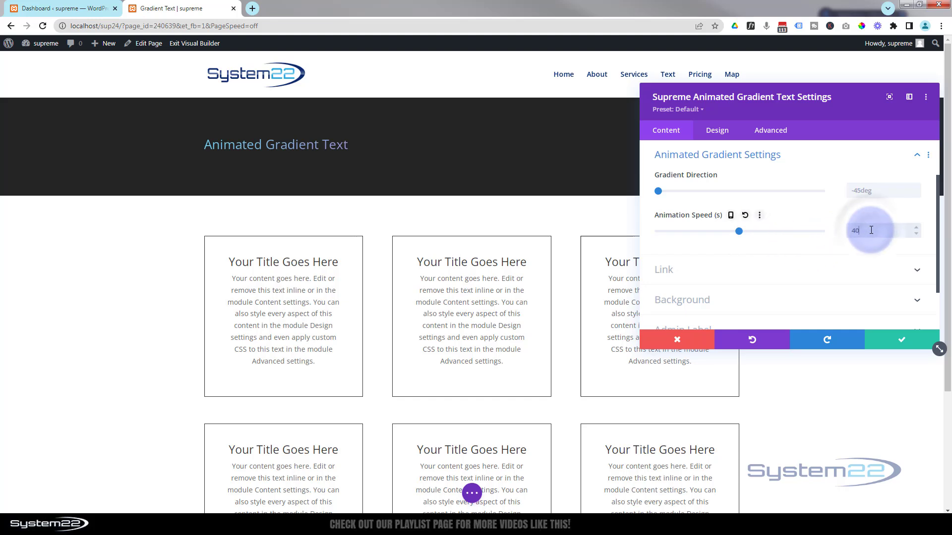
text(8)
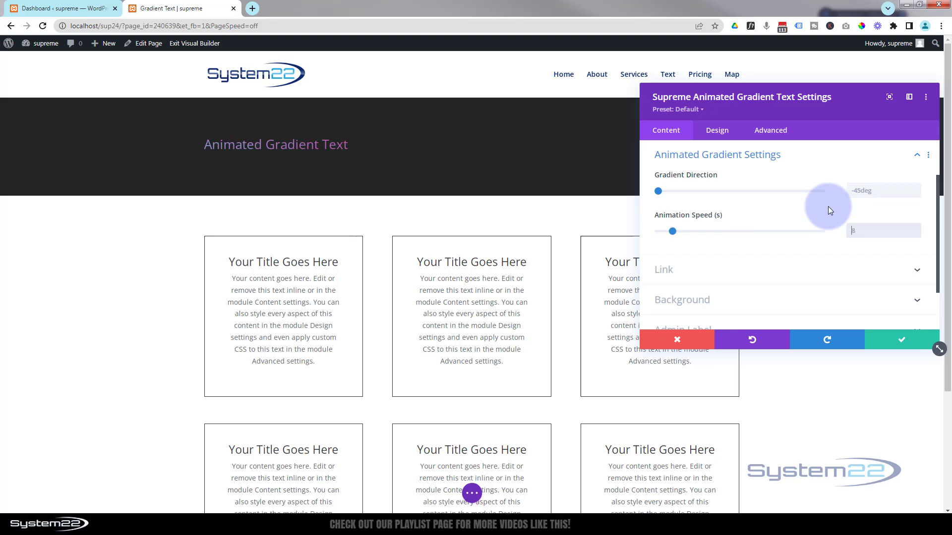
- Examine the module's link settings, including the options for the module link target
scroll(792, 251, down, 1)
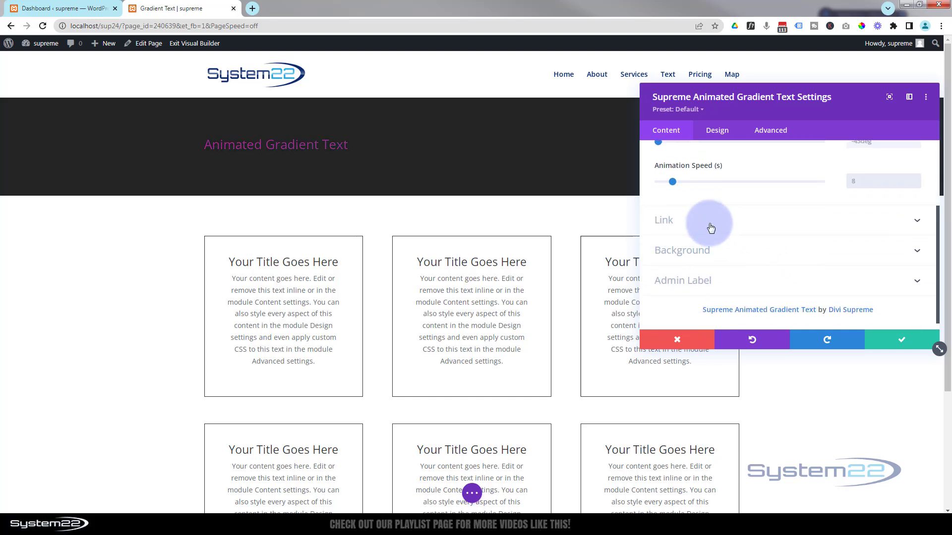
click(711, 225)
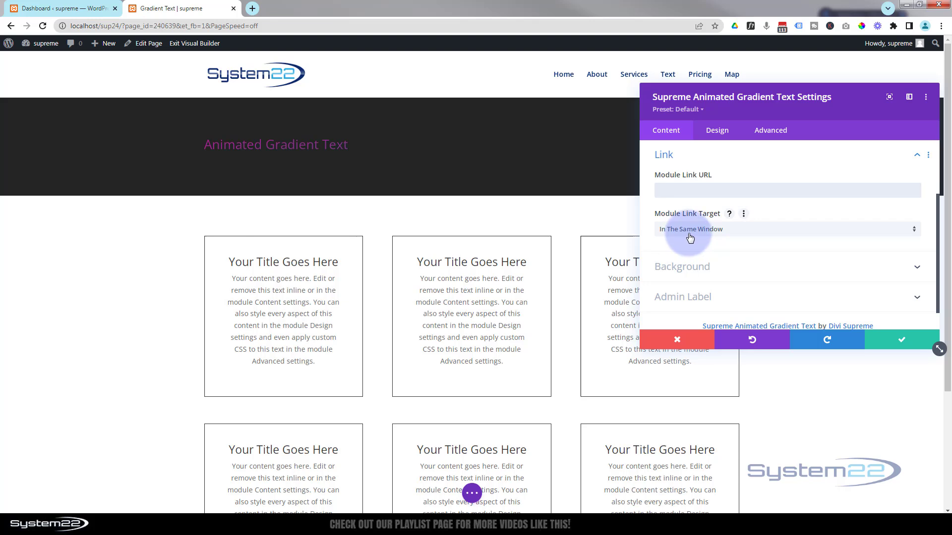
click(714, 231)
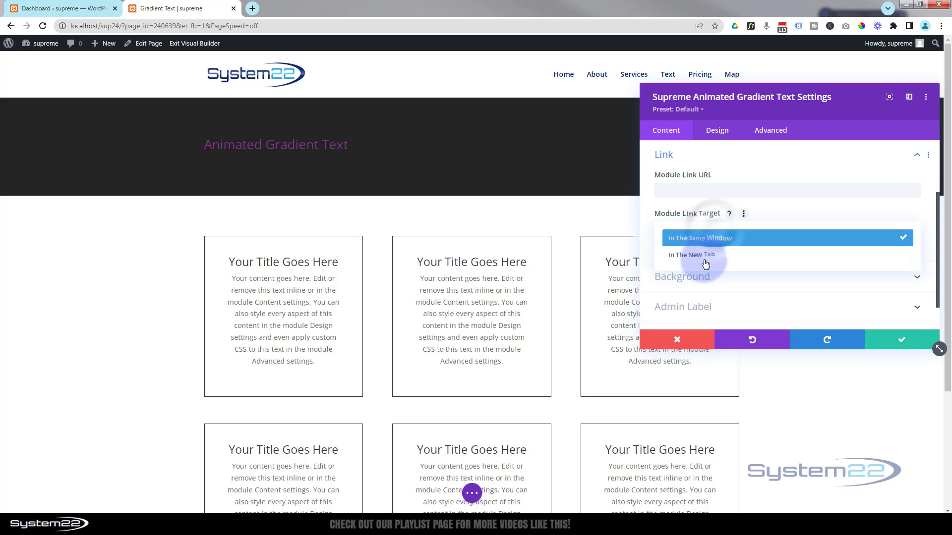
click(646, 231)
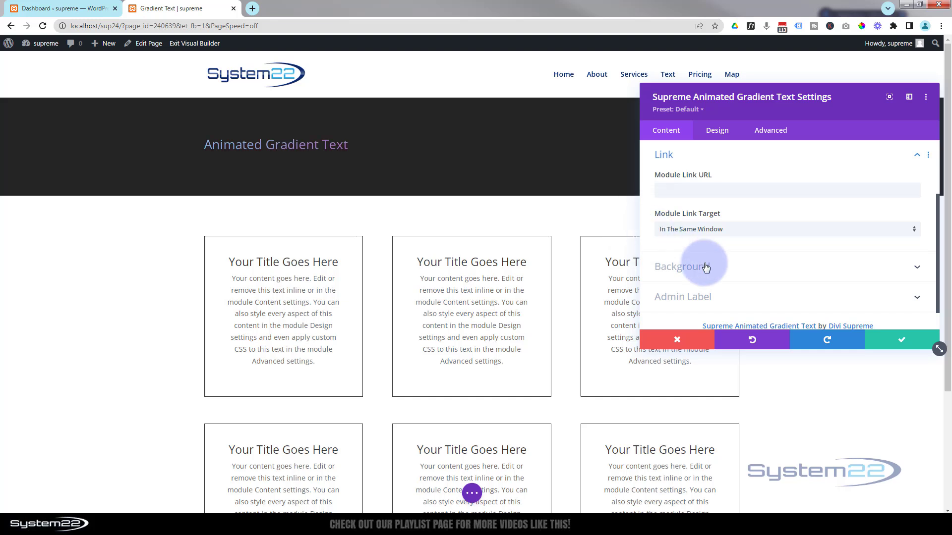
- Set the heading HTML tag of the animated gradient text to H1
click(722, 134)
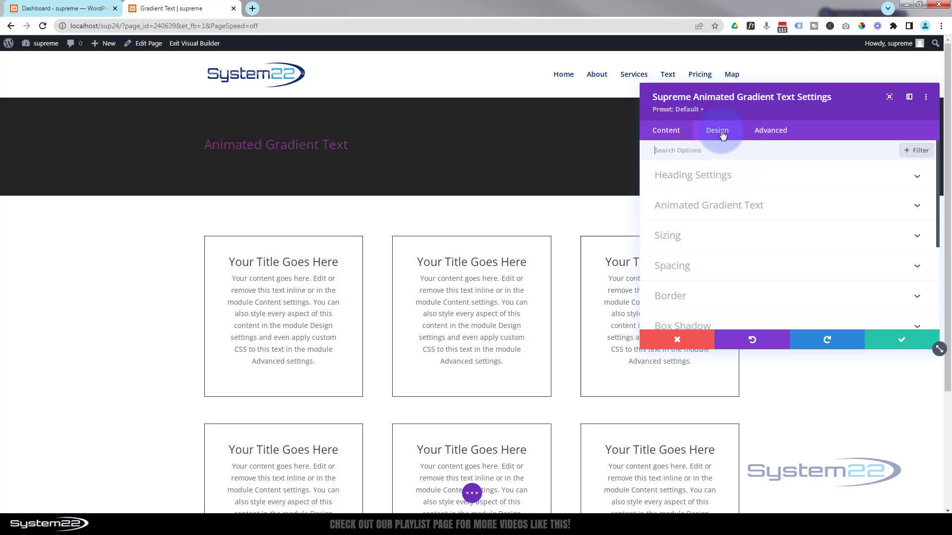
click(772, 177)
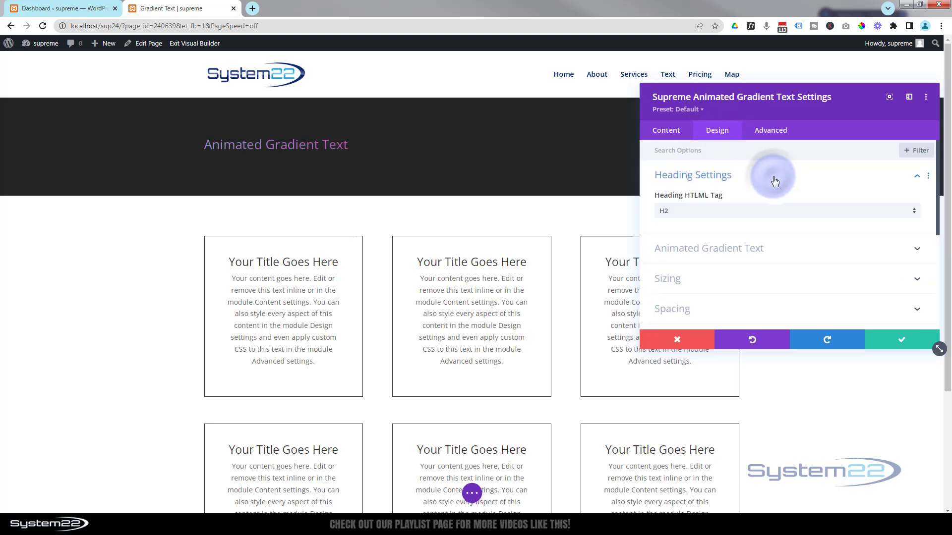
click(777, 213)
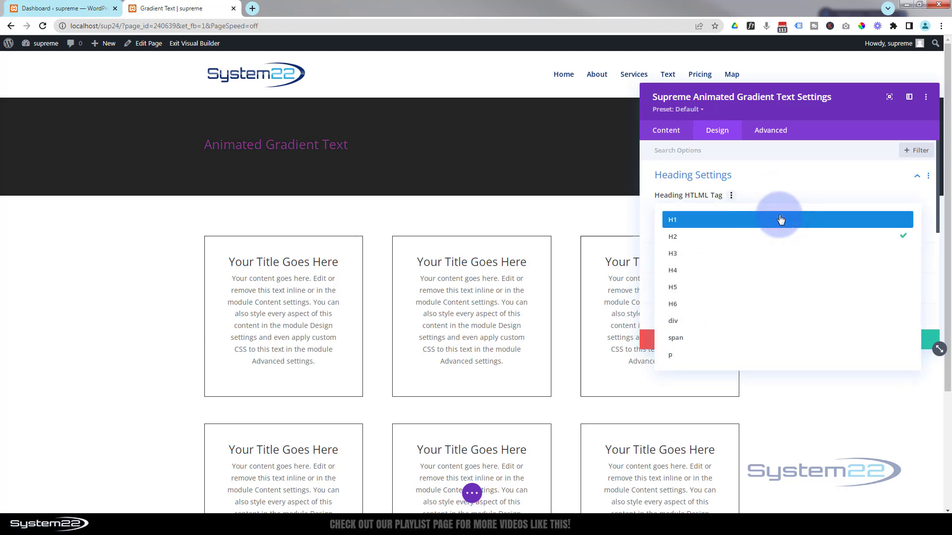
click(675, 220)
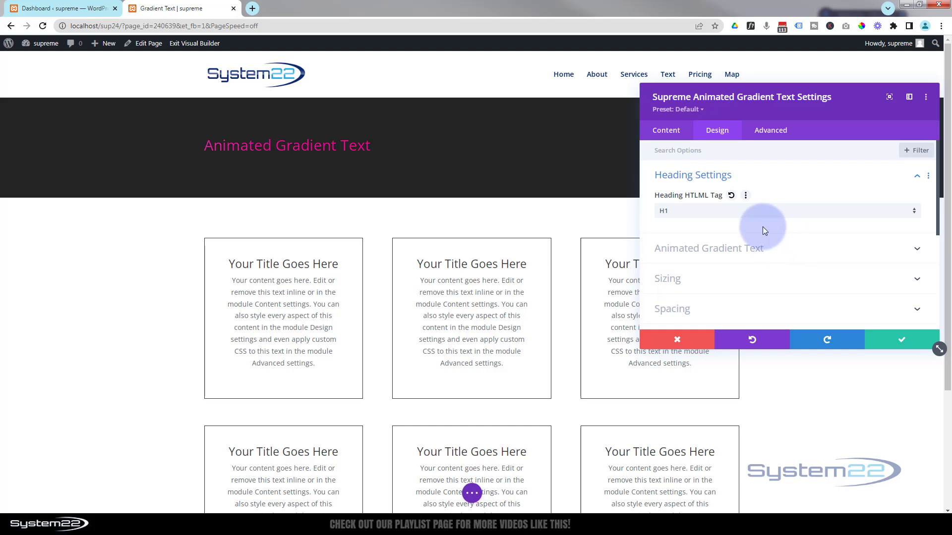
- Try yellow (#edf000) and blue (#0c71c3) as the #3 gradient color of the animated text
click(738, 250)
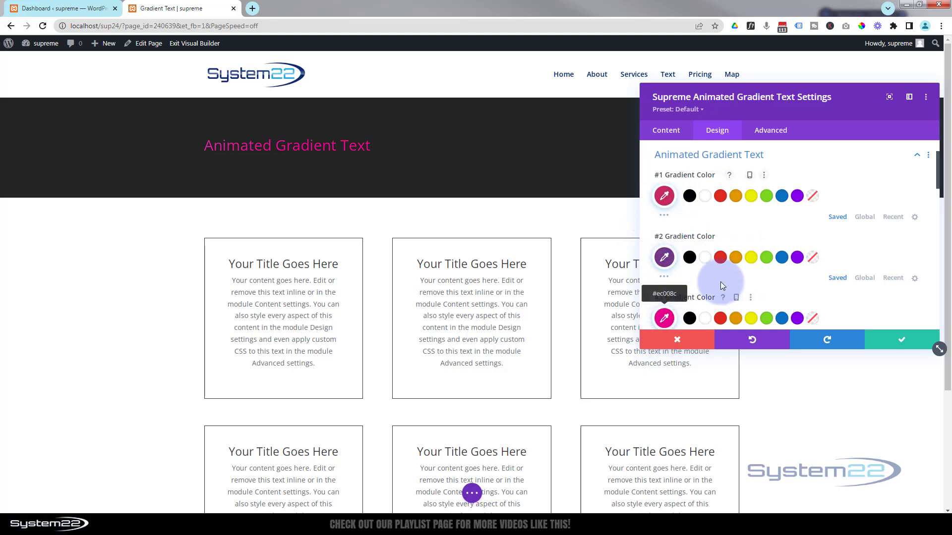
scroll(752, 247, down, 1)
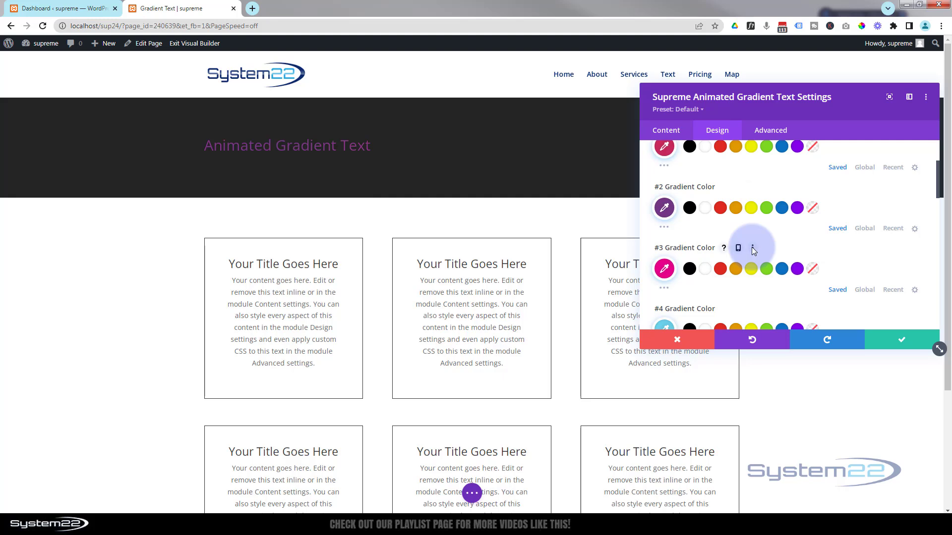
scroll(753, 250, down, 3)
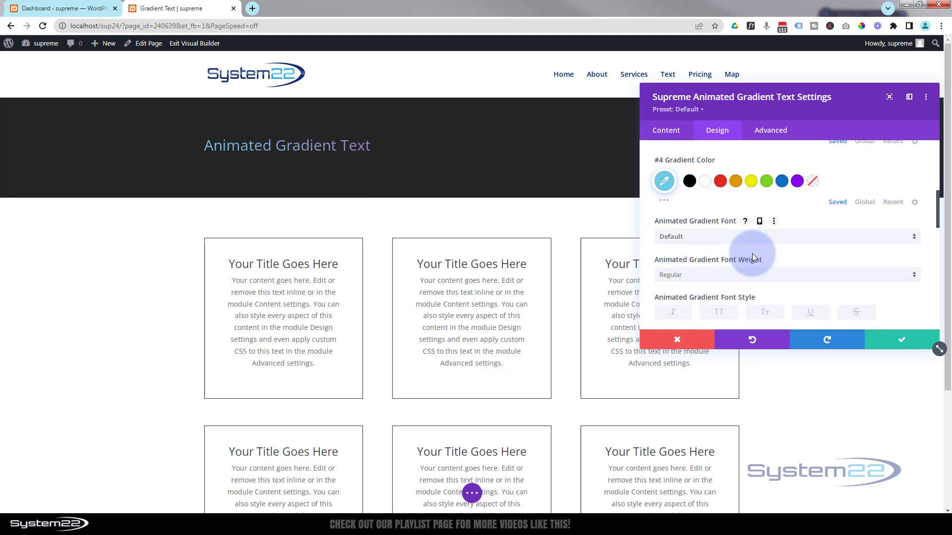
scroll(752, 254, up, 2)
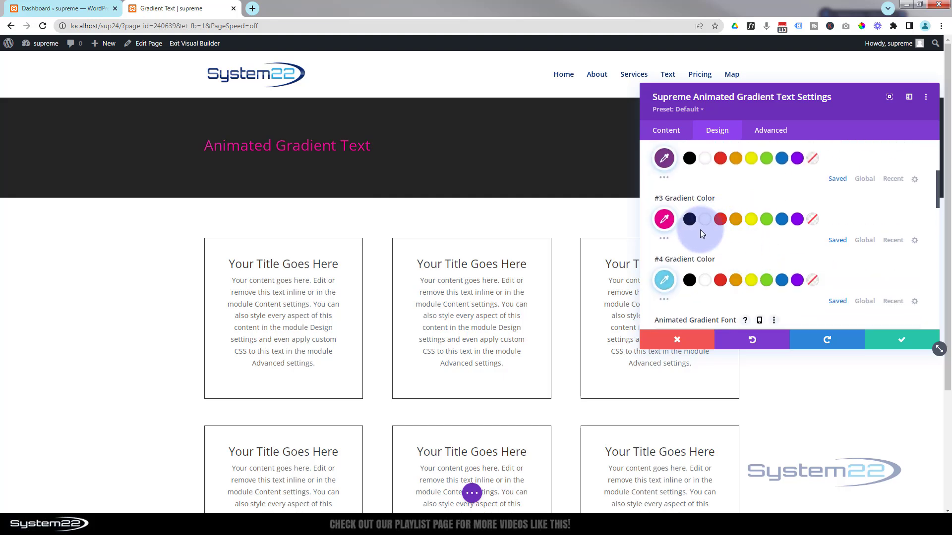
click(751, 219)
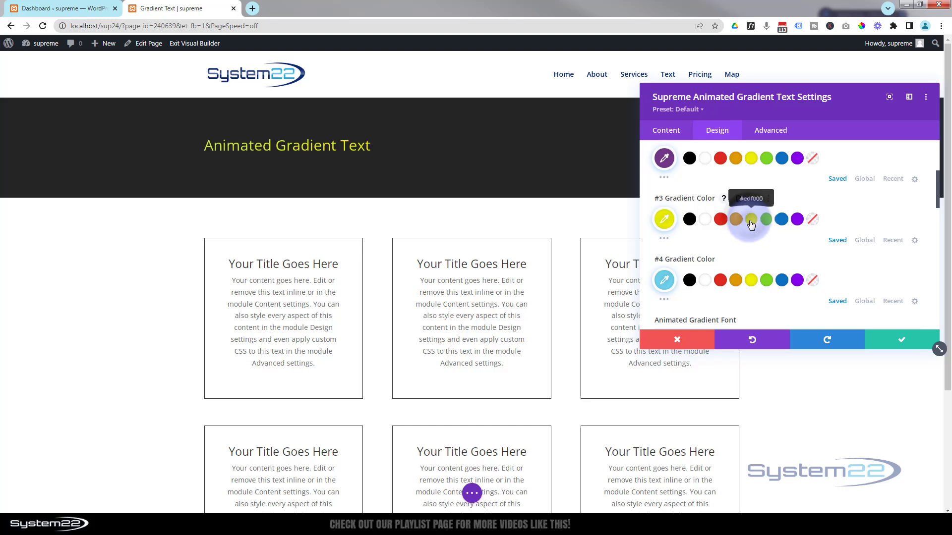
click(781, 220)
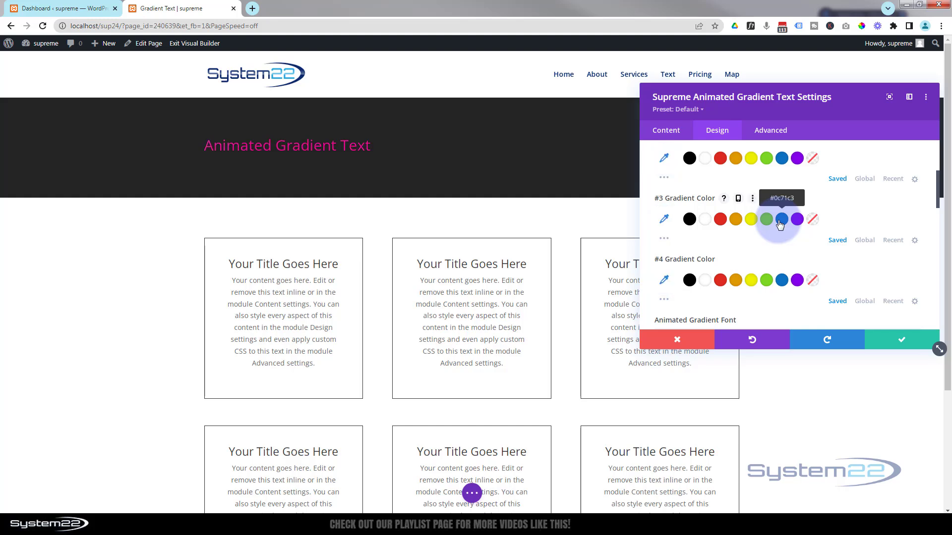
- Style the animated gradient text in the Anton font with uppercase letters and center it
scroll(727, 226, down, 3)
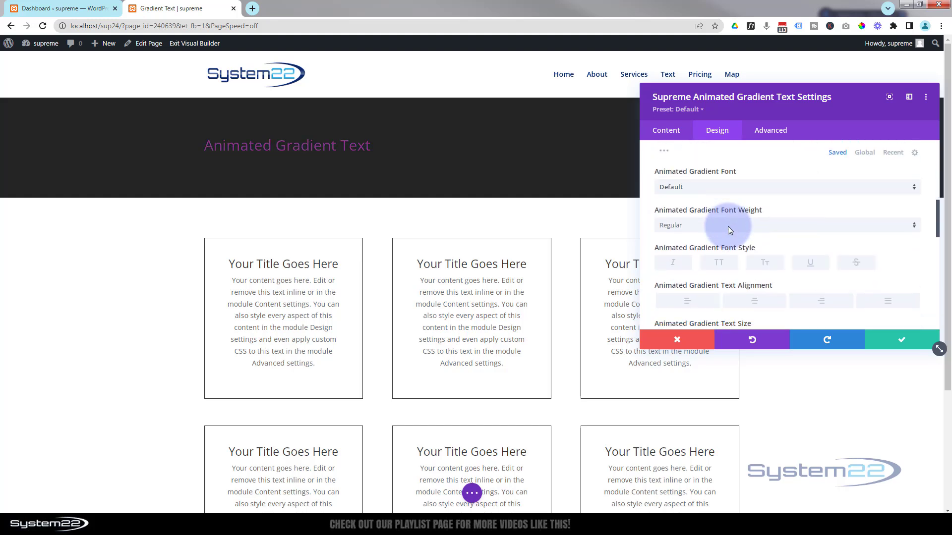
click(715, 188)
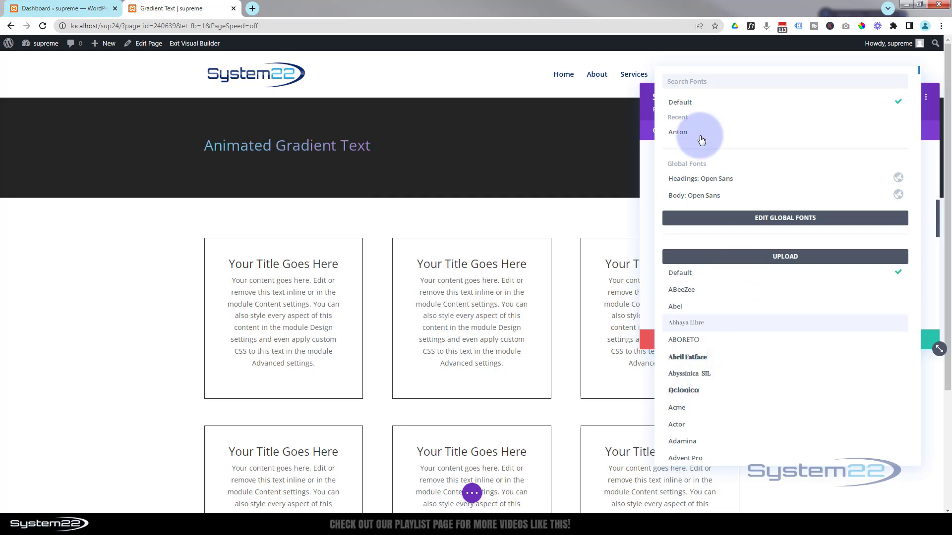
click(674, 134)
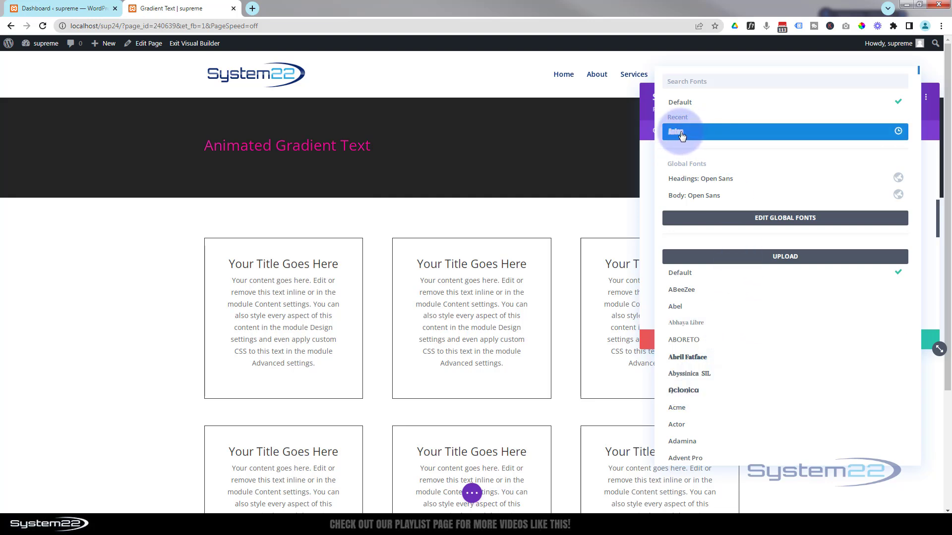
click(681, 135)
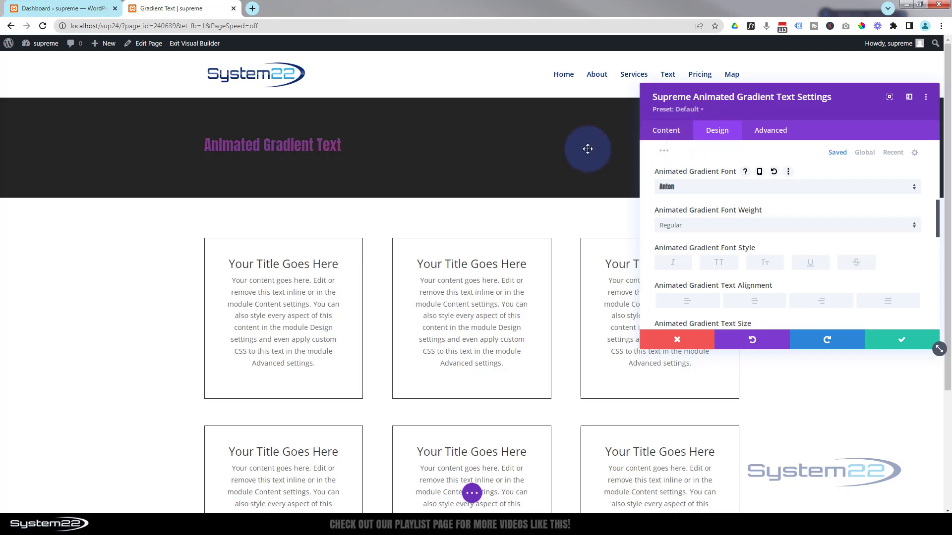
click(719, 264)
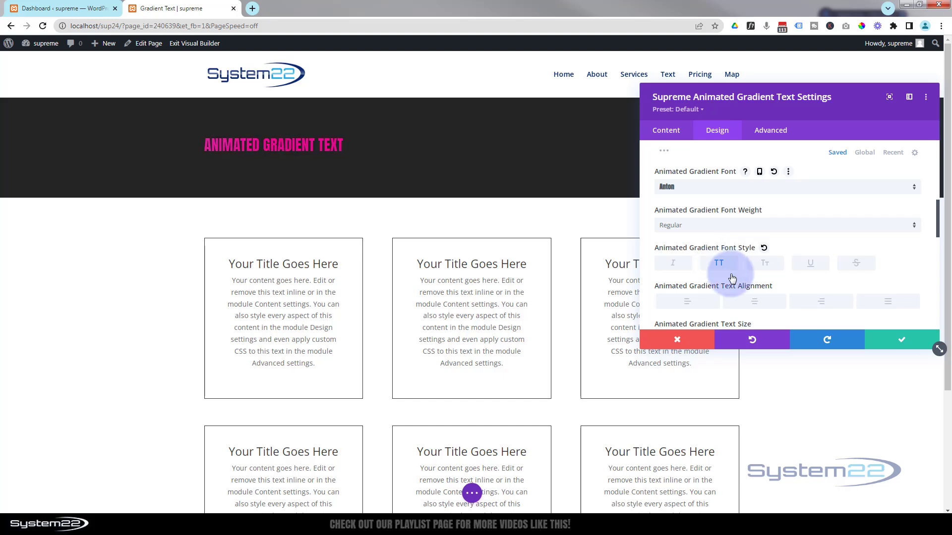
click(755, 307)
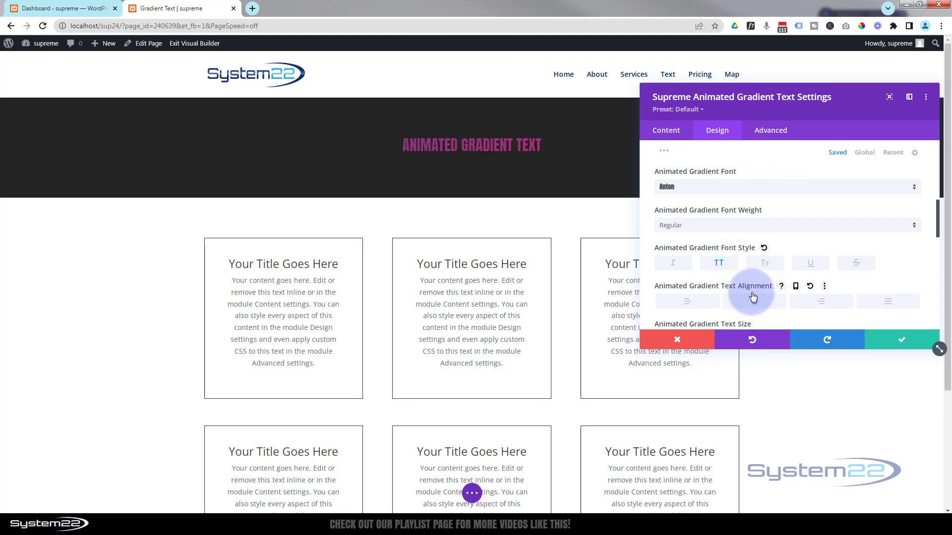
- Set the animated gradient text size to 82px and move the settings window clear of the heading
scroll(744, 255, down, 2)
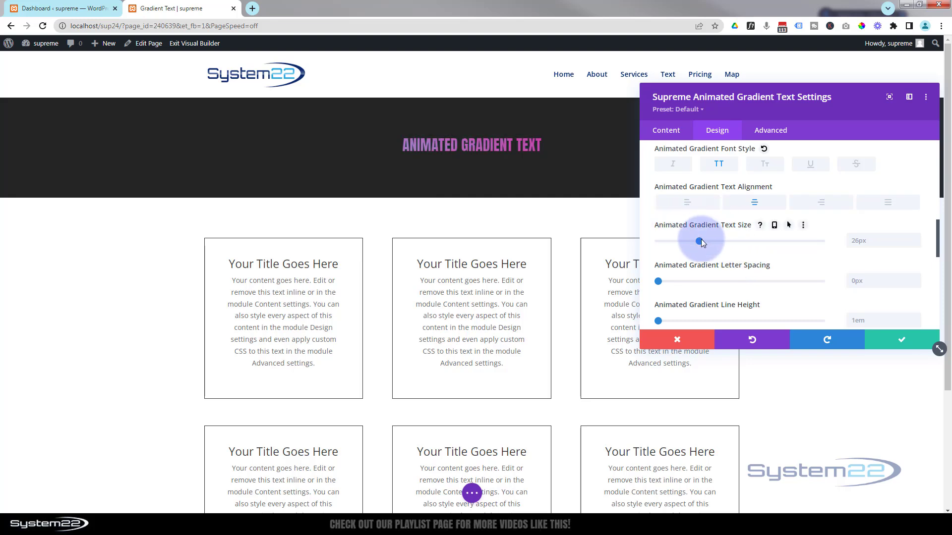
drag(701, 243, 793, 242)
drag(797, 108, 803, 135)
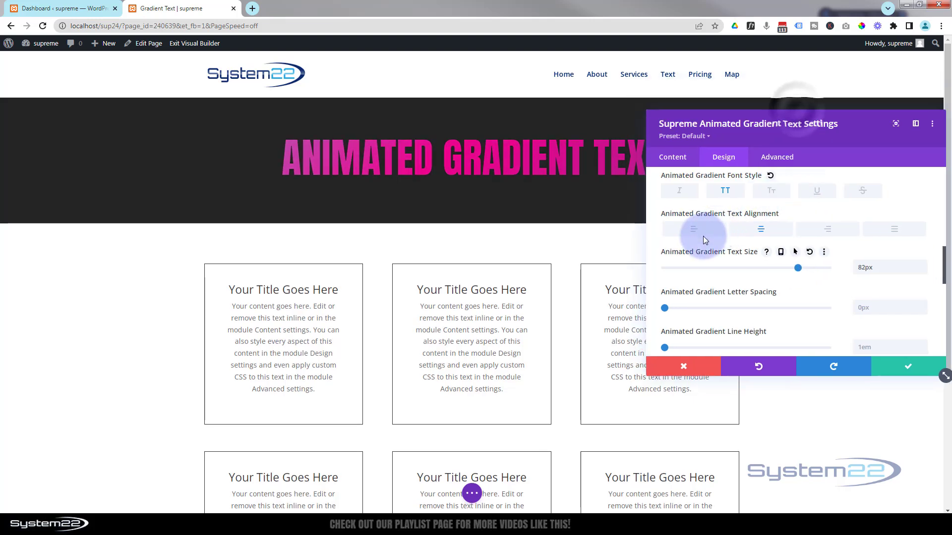
drag(703, 237, 700, 235)
- Set the animated gradient letter spacing to -4px and enlarge the text size to 94px
scroll(701, 235, up, 8)
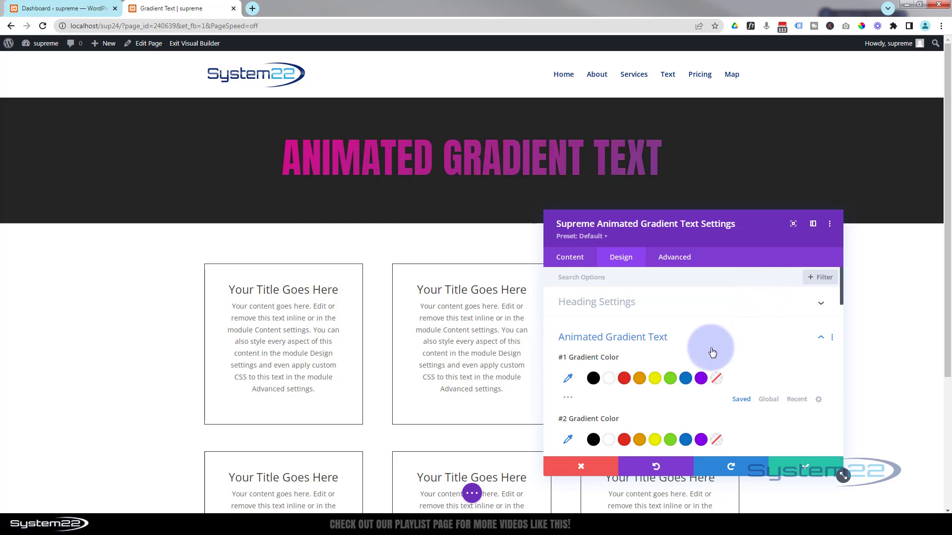
scroll(709, 351, down, 5)
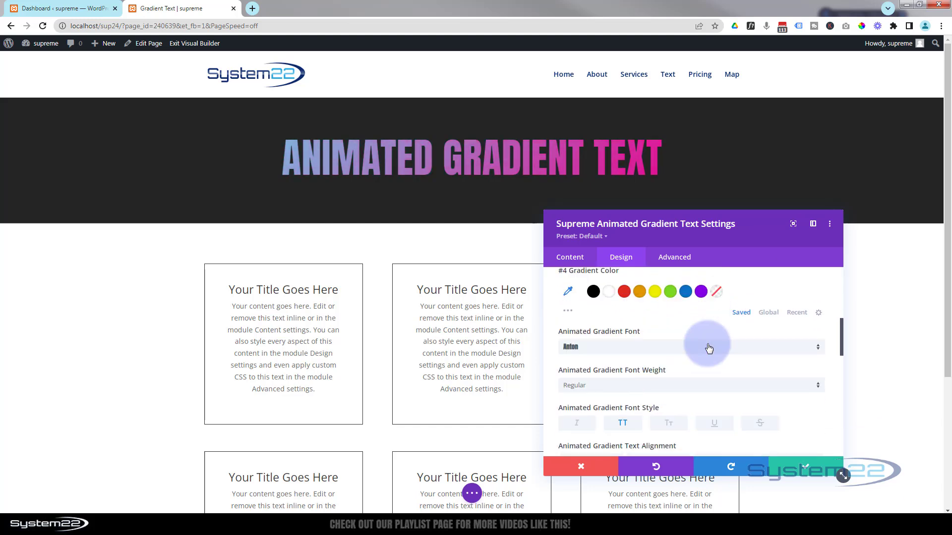
scroll(707, 343, down, 3)
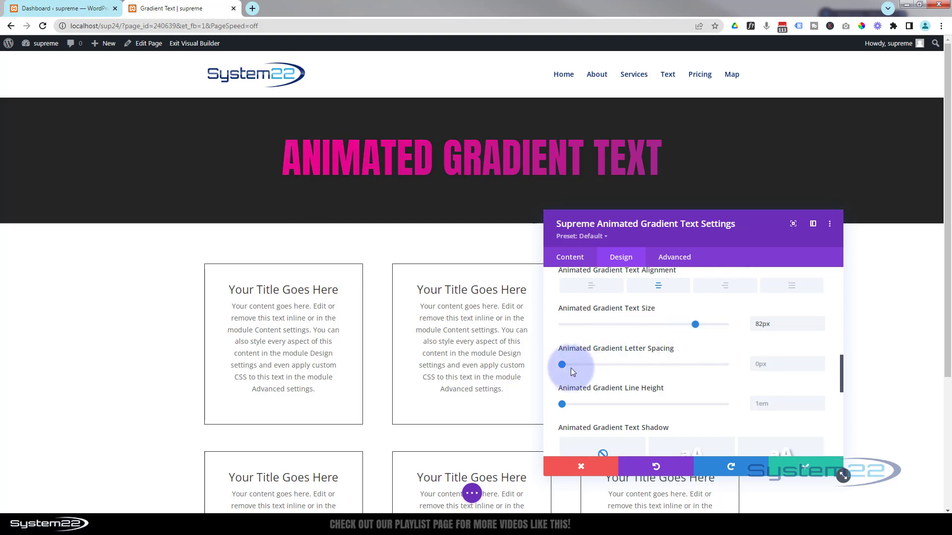
click(818, 368)
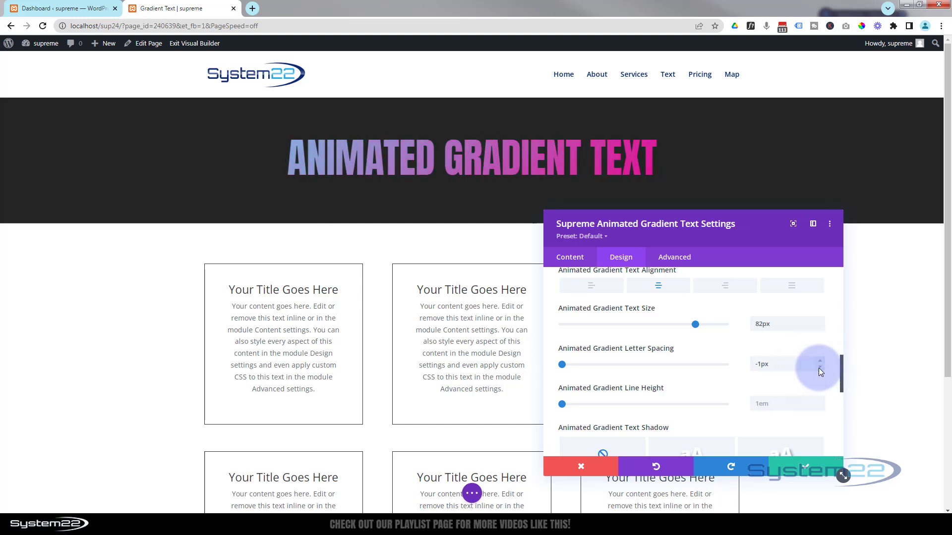
click(818, 368)
click(819, 368)
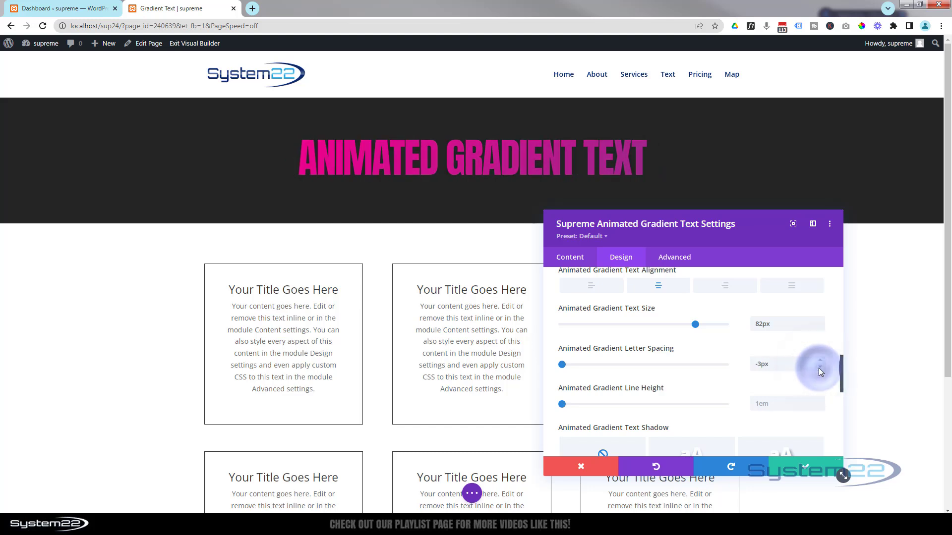
click(818, 369)
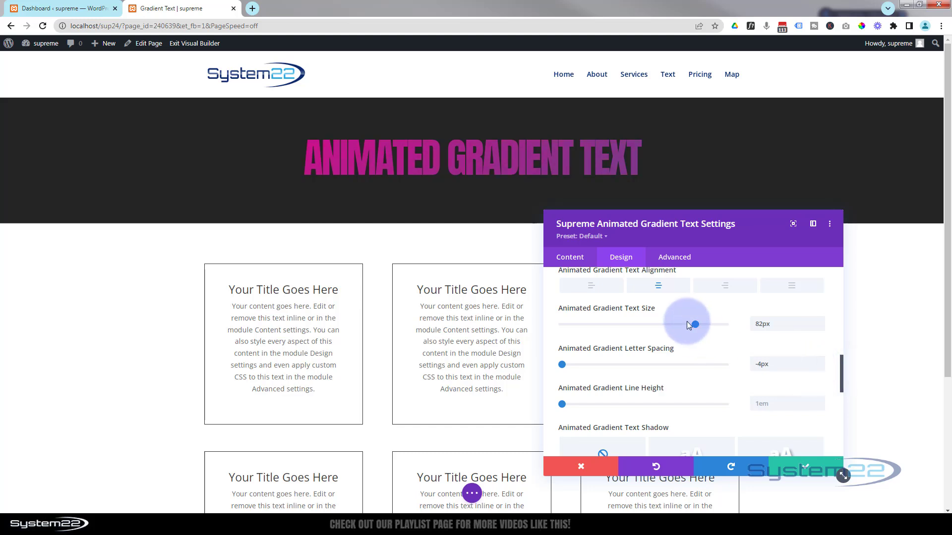
drag(688, 325, 715, 324)
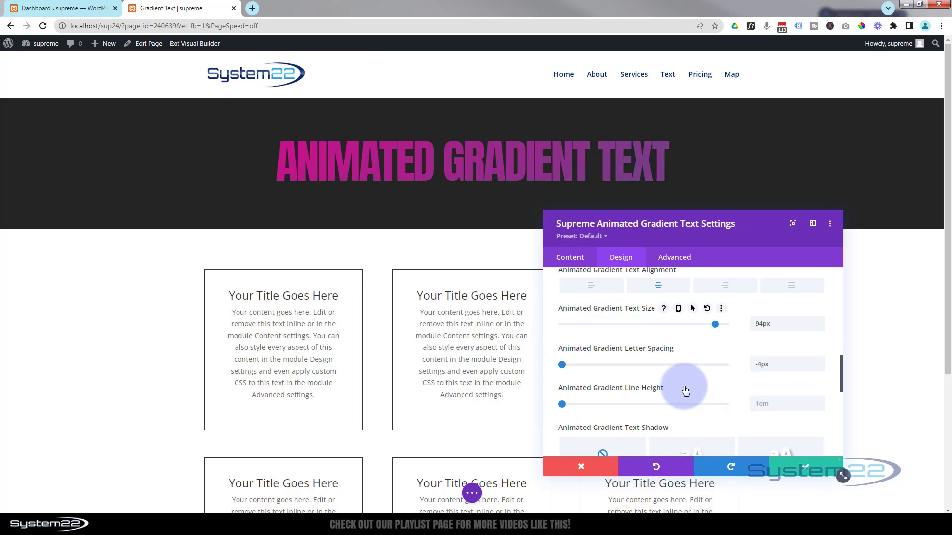
- Try the first text shadow preset on the animated gradient text and return the shadow to none
scroll(682, 379, down, 2)
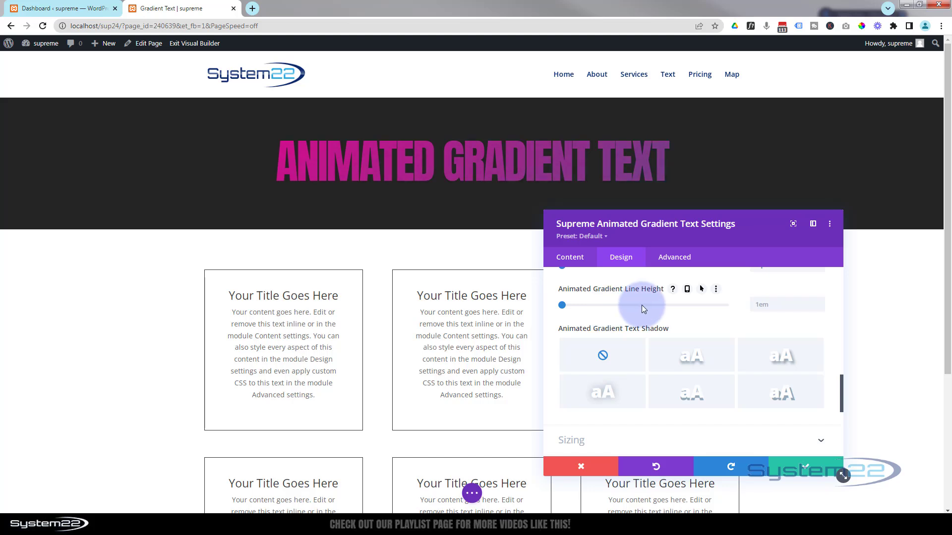
click(699, 361)
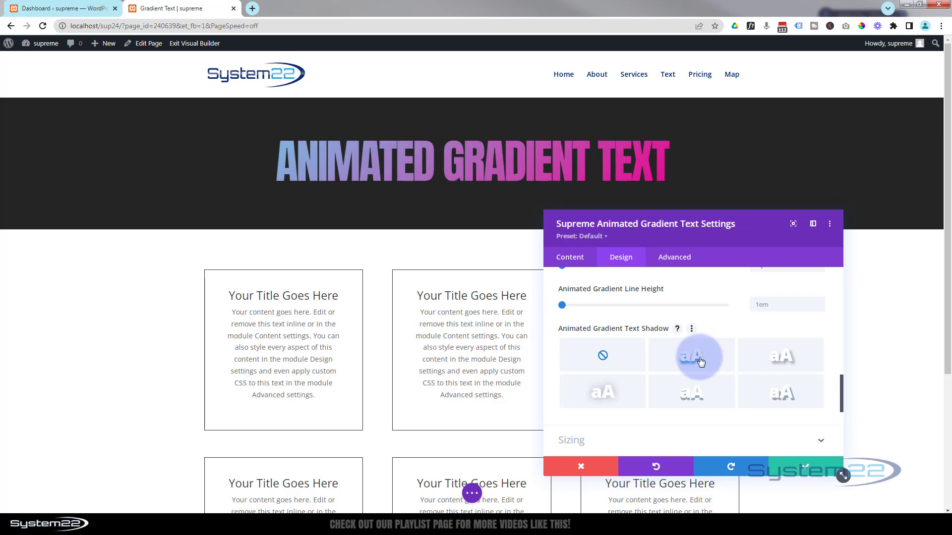
click(696, 361)
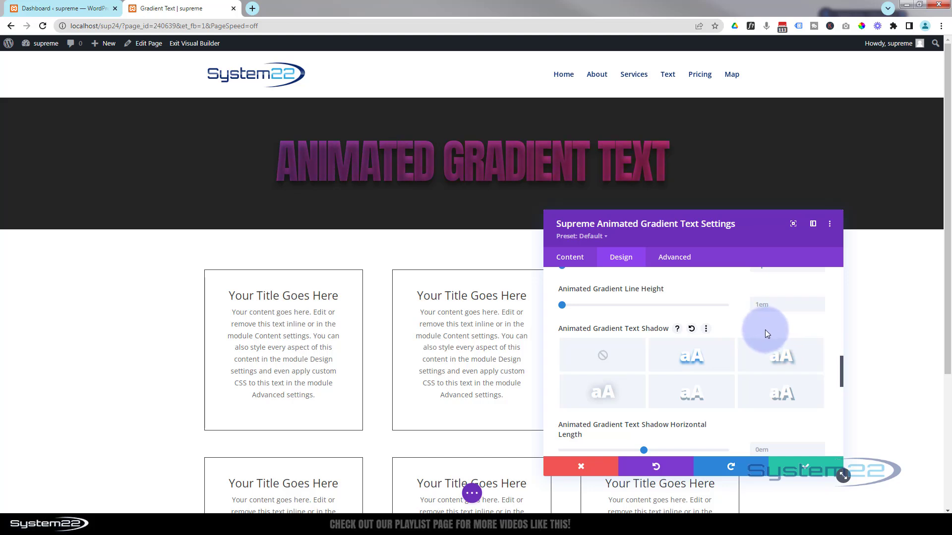
click(602, 356)
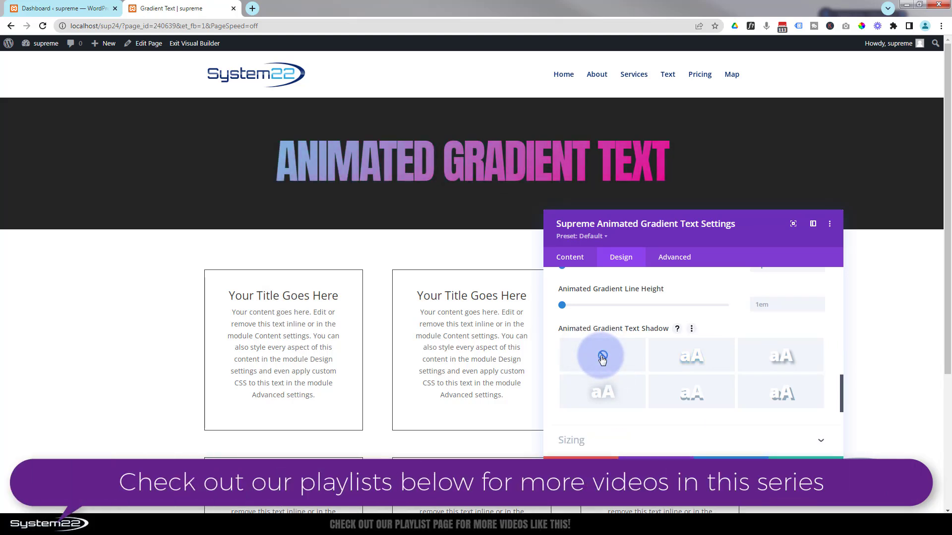
- Save the settings of the animated gradient text module
scroll(665, 340, down, 3)
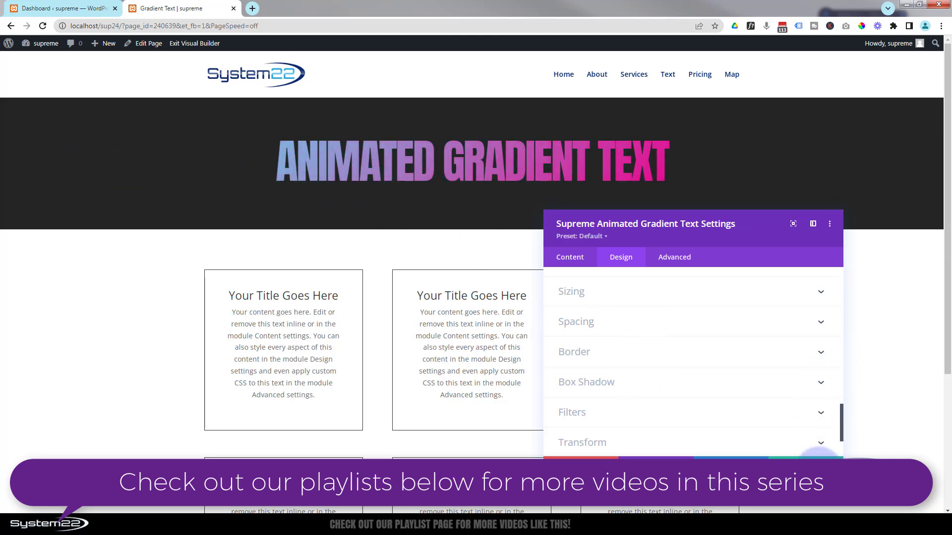
click(813, 458)
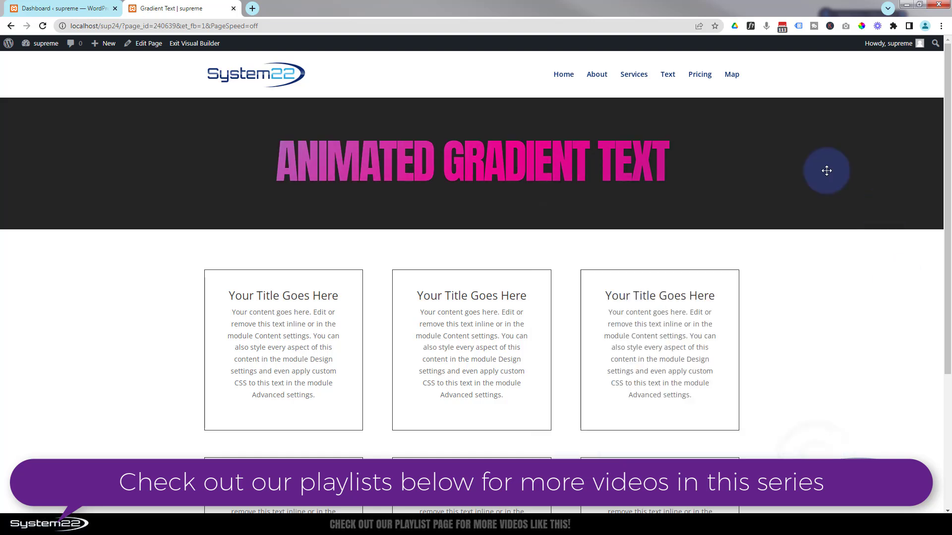
- Set the width of the row that holds the animated gradient heading to 100%
mouse_move(238, 139)
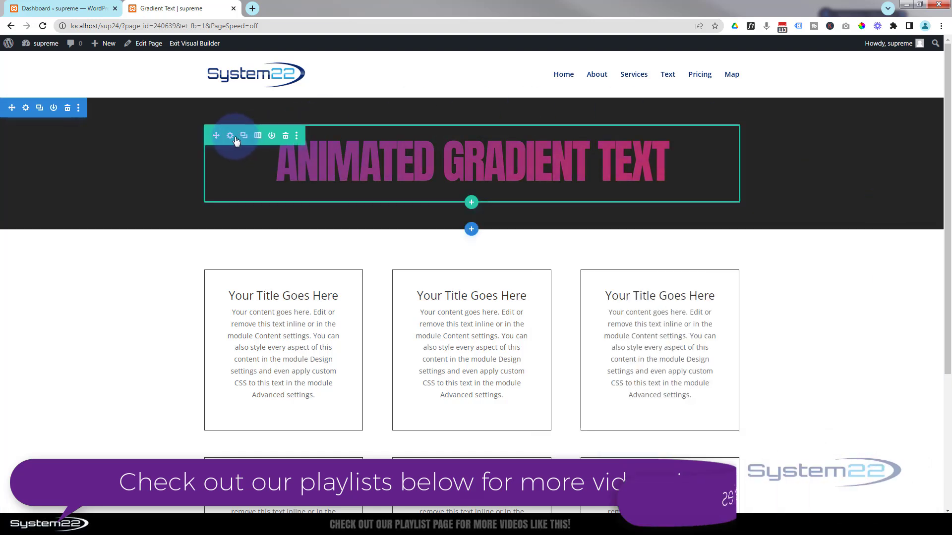
click(231, 137)
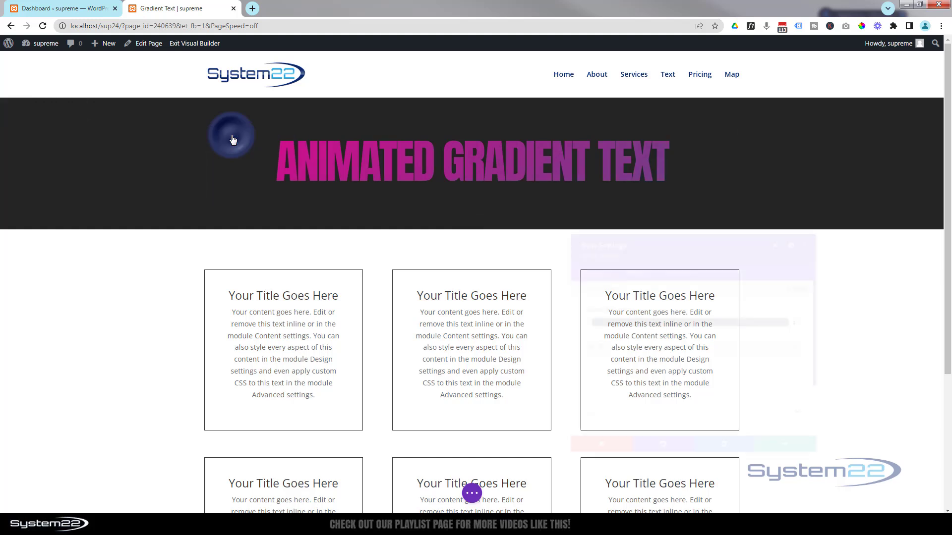
click(627, 259)
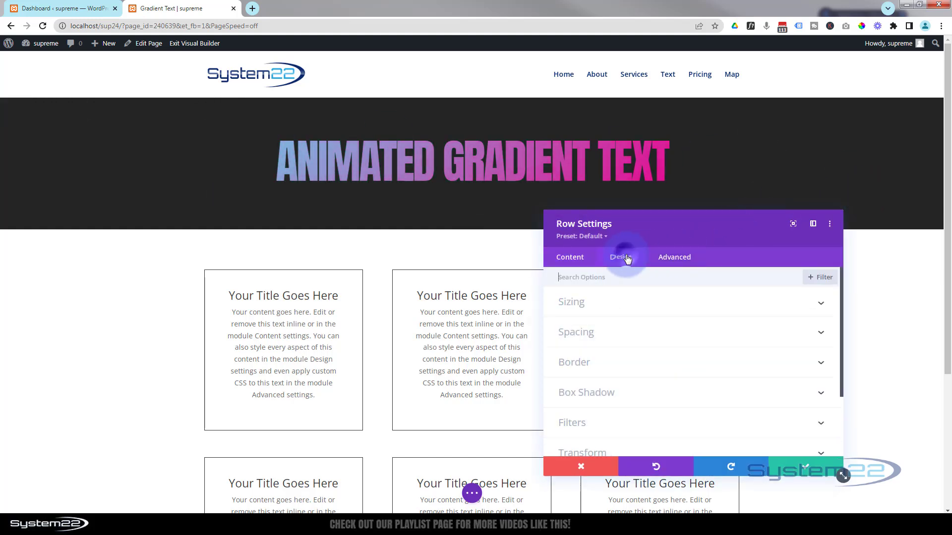
click(652, 308)
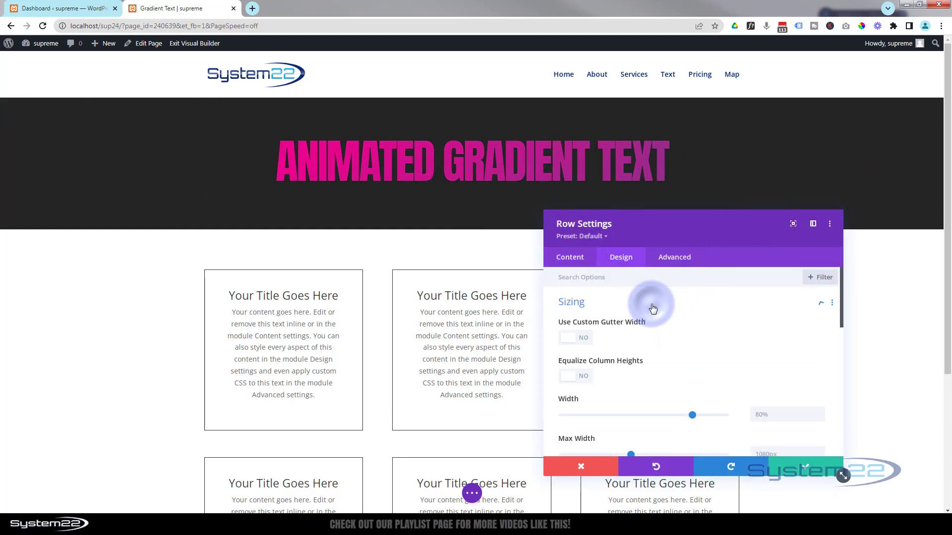
scroll(768, 318, down, 3)
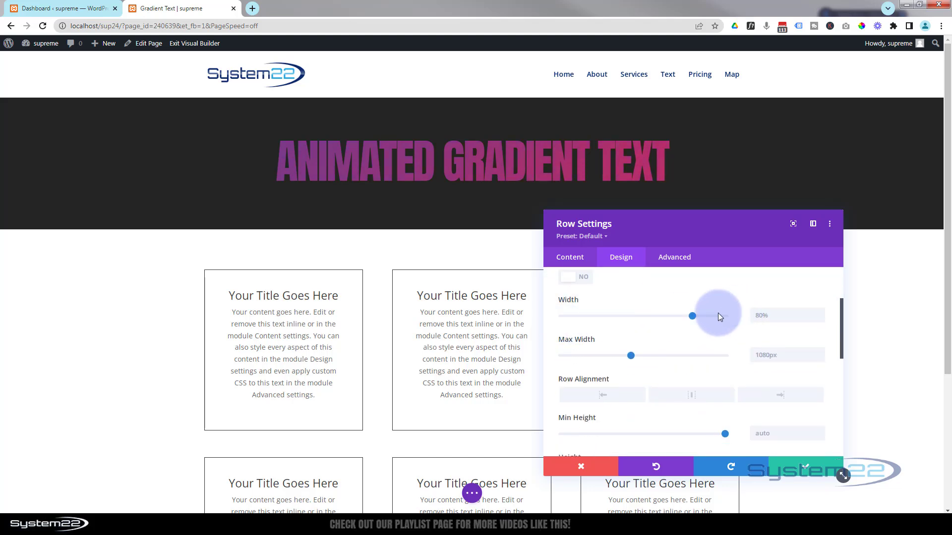
click(692, 315)
drag(721, 317, 736, 314)
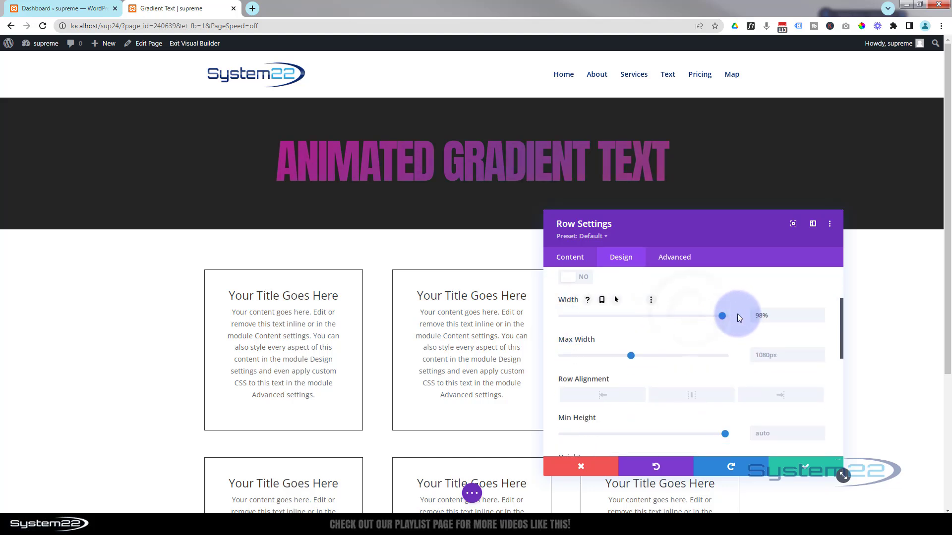
click(572, 308)
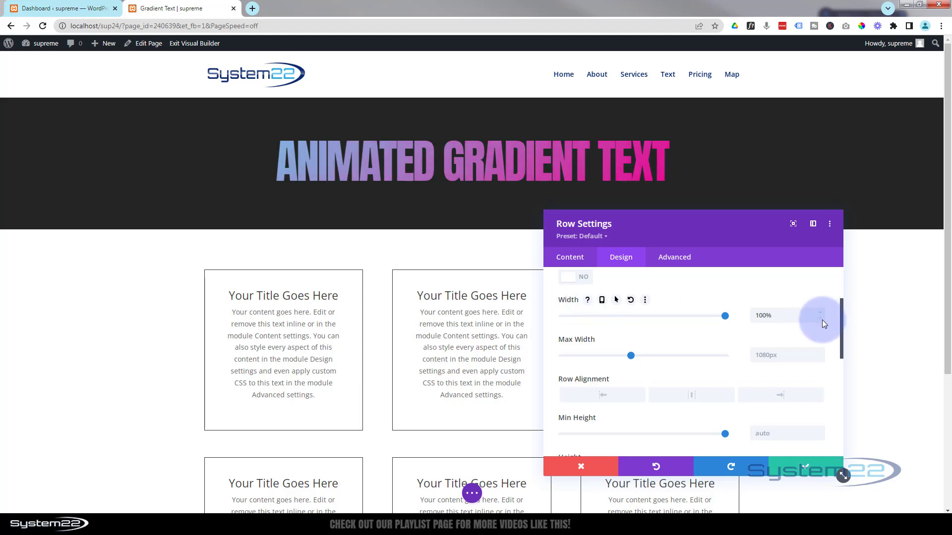
- Copy the row's 100% width value into its max width and save the row settings
drag(822, 320, 748, 315)
key(ctrl+c)
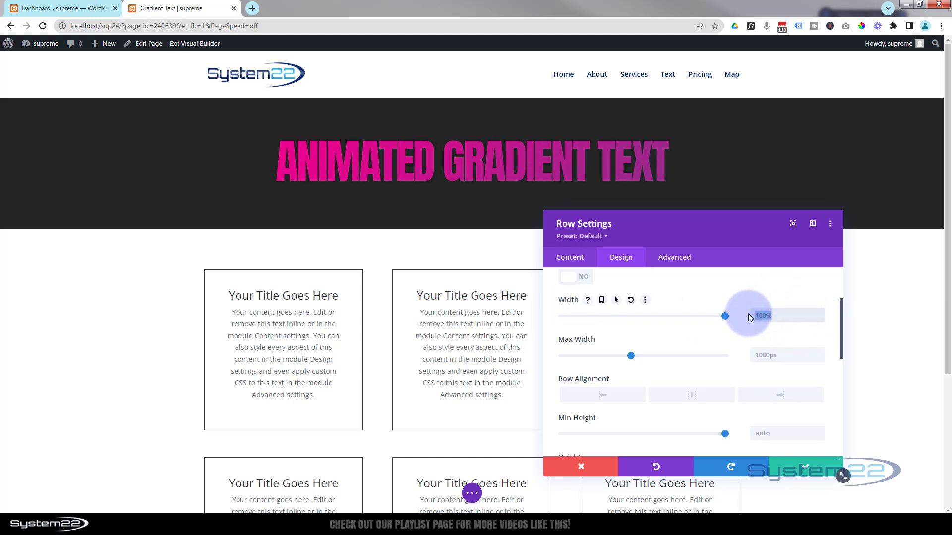
double_click(773, 354)
key(ctrl+v)
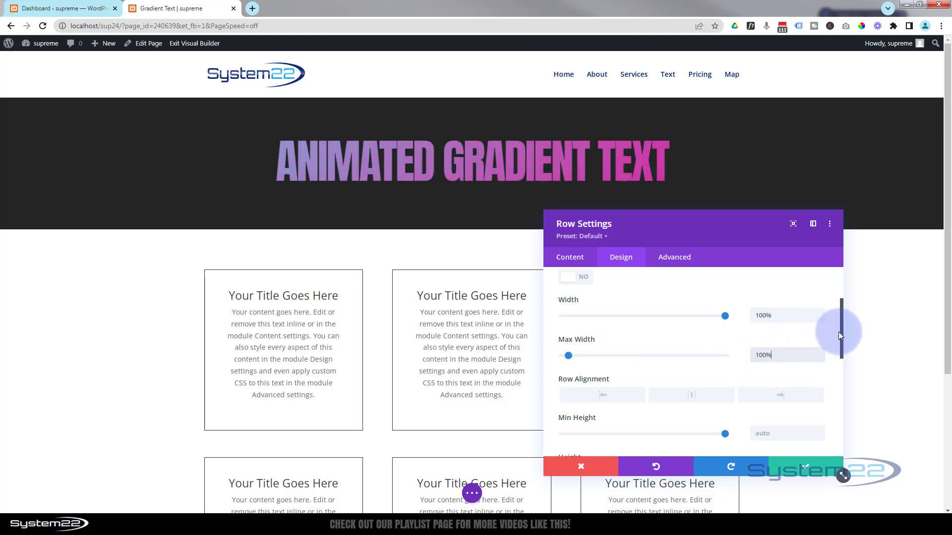
click(807, 468)
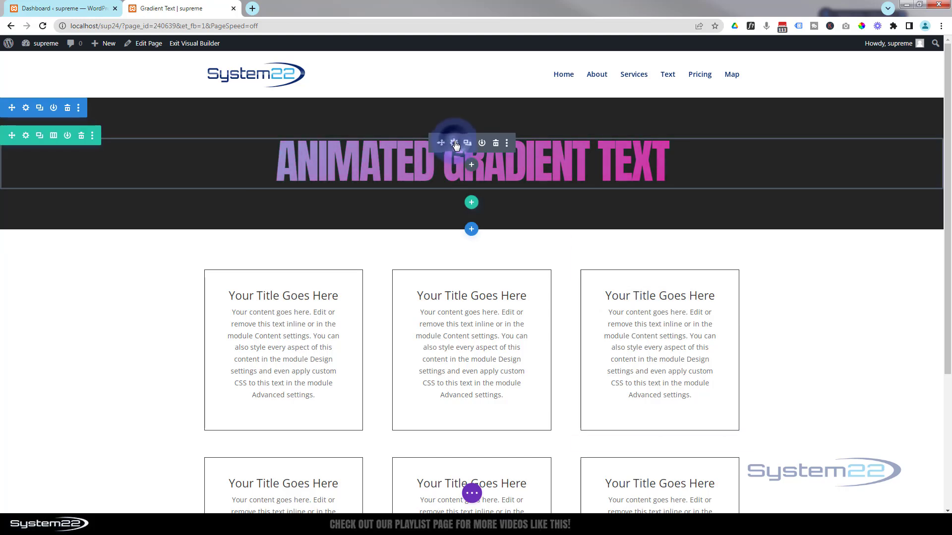
- Set the animated gradient heading's text size to 94px and save the module settings
click(455, 144)
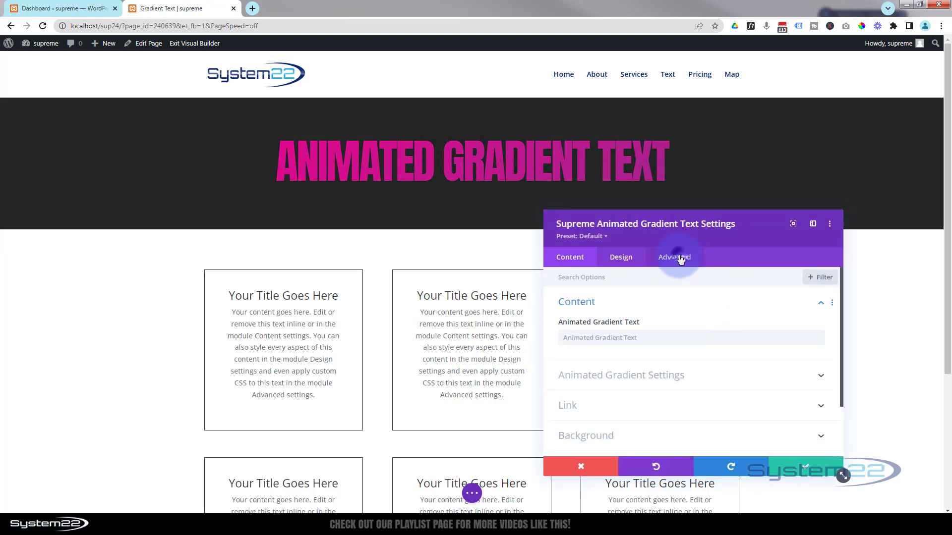
click(620, 257)
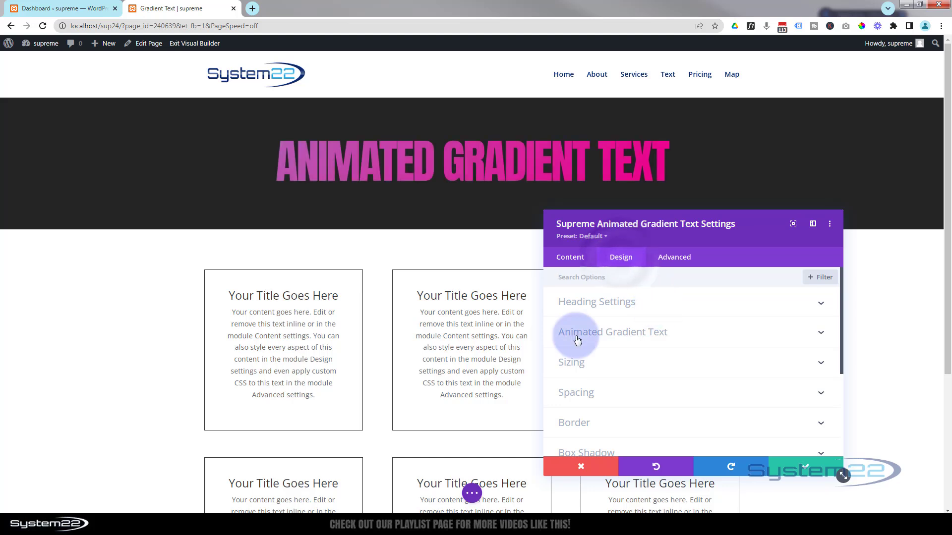
click(654, 333)
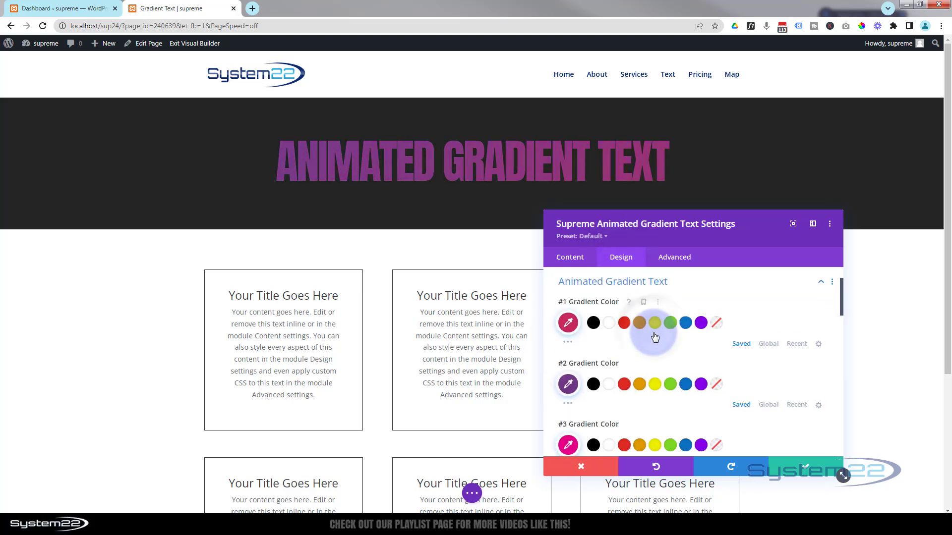
scroll(655, 336, down, 5)
scroll(652, 332, down, 1)
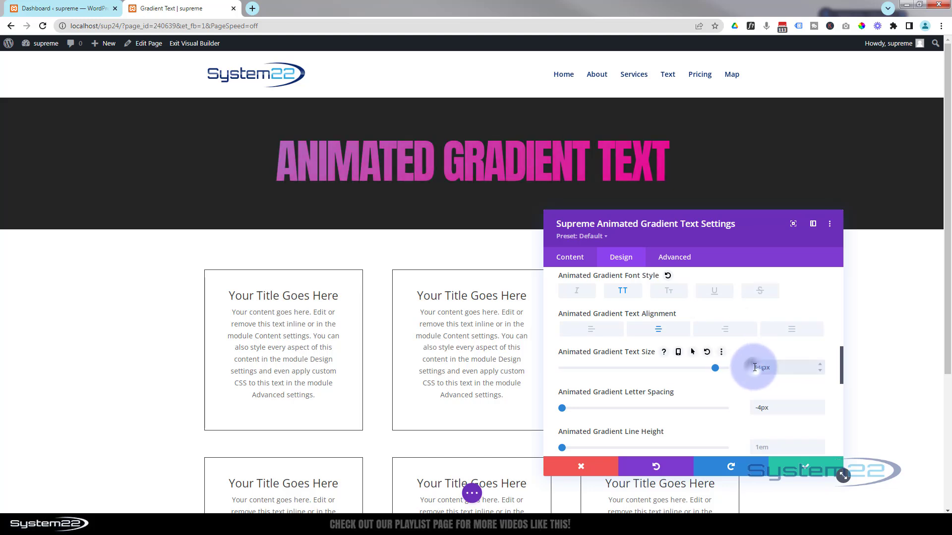
drag(754, 368, 765, 367)
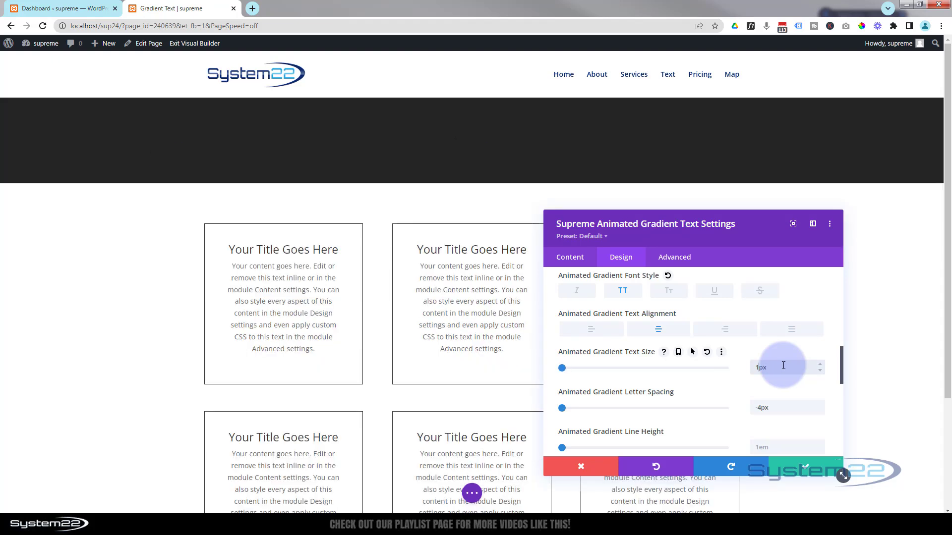
text(00)
key(Down)
key(Down)
key(Down)
key(Down)
key(Down)
key(Down)
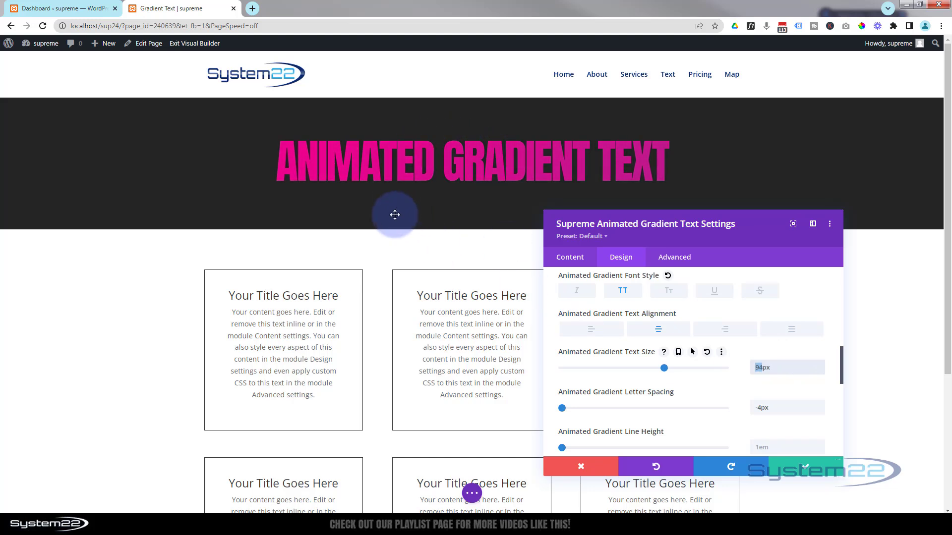
click(808, 470)
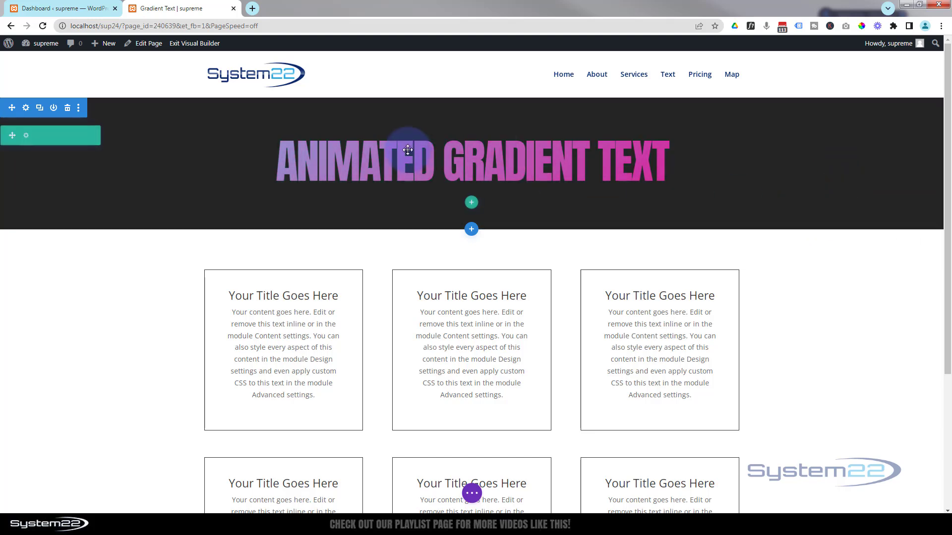
- Link the animated gradient text to the dynamic Page/Archive Title content and save the module settings
click(454, 144)
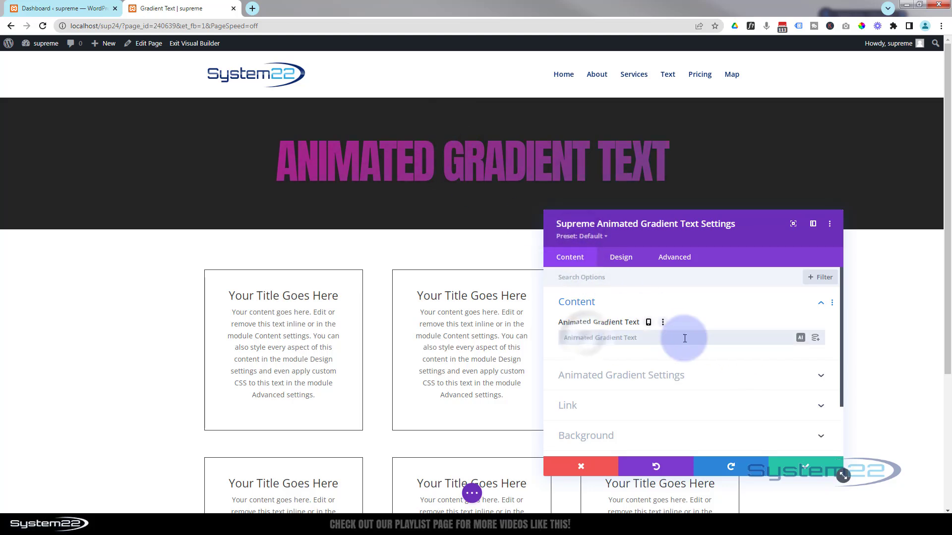
click(815, 339)
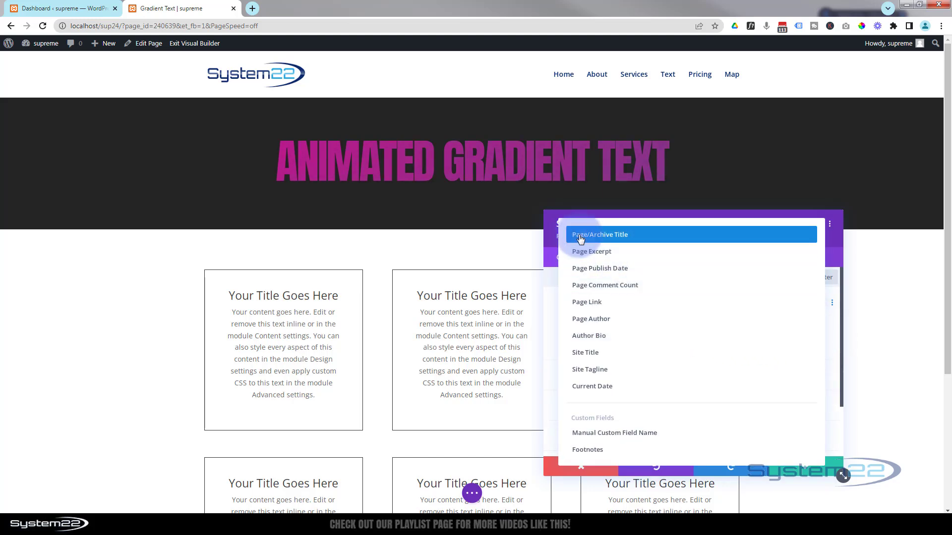
click(618, 236)
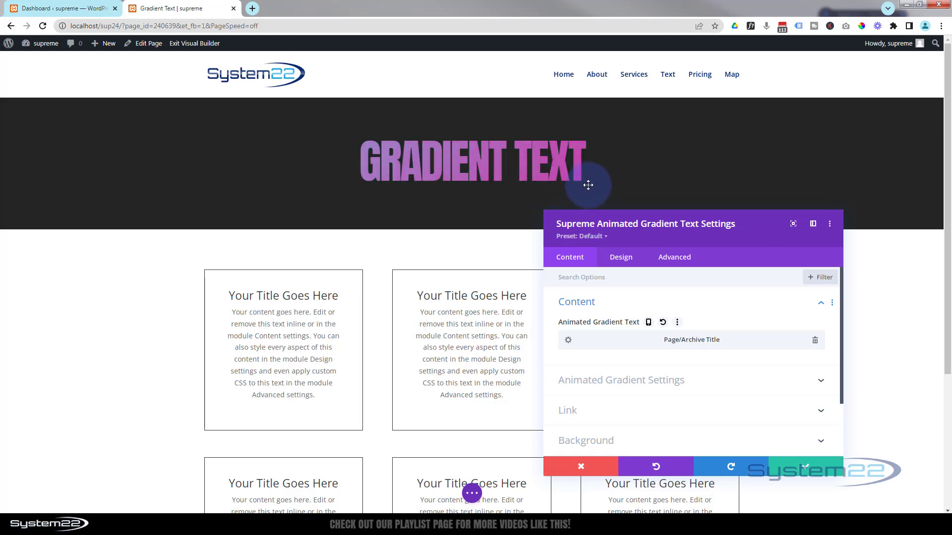
click(809, 469)
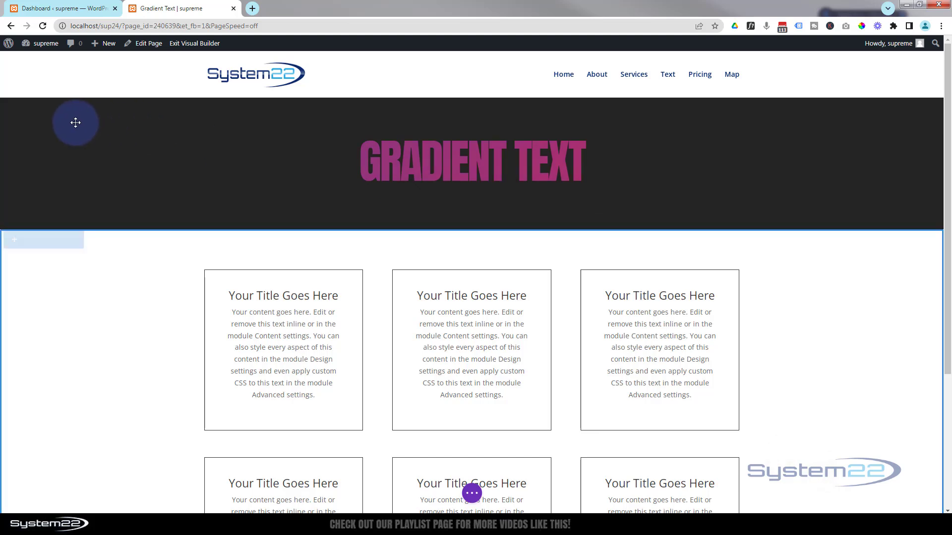
- Save the dark header section to the Divi Library under the name "Gradient Title"
mouse_move(75, 122)
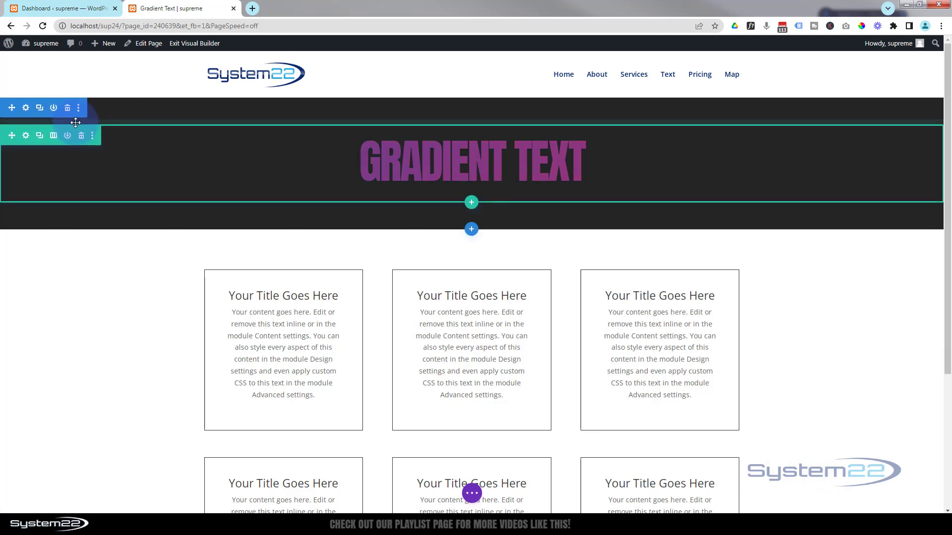
click(54, 109)
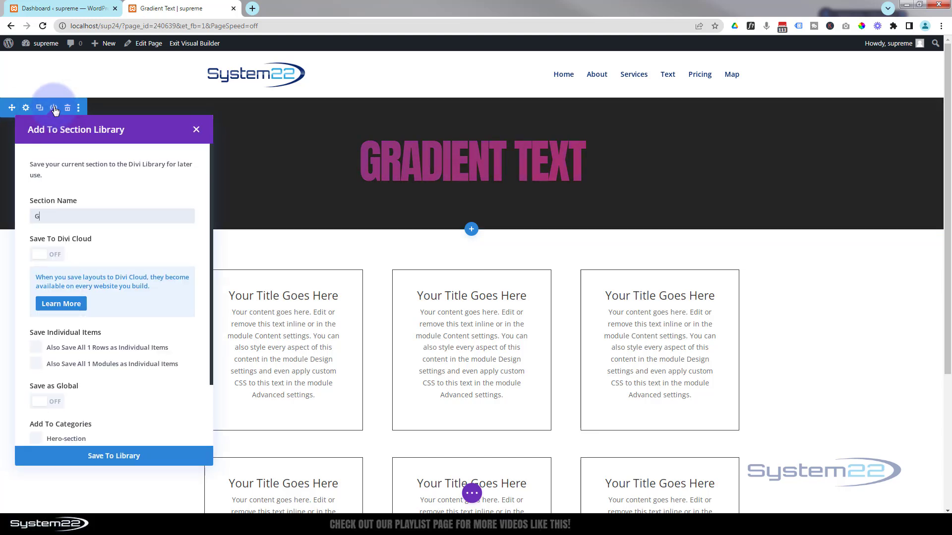
text(Gradient Tit)
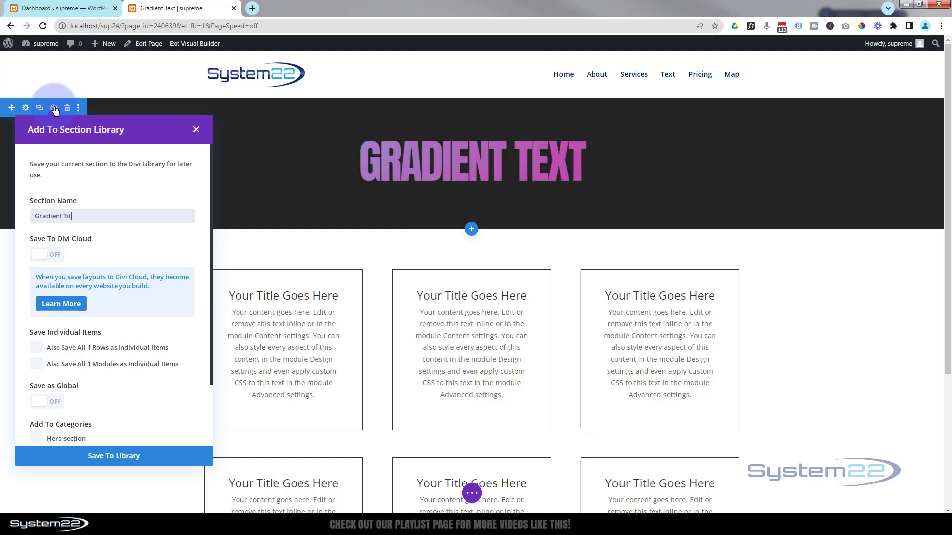
text(le)
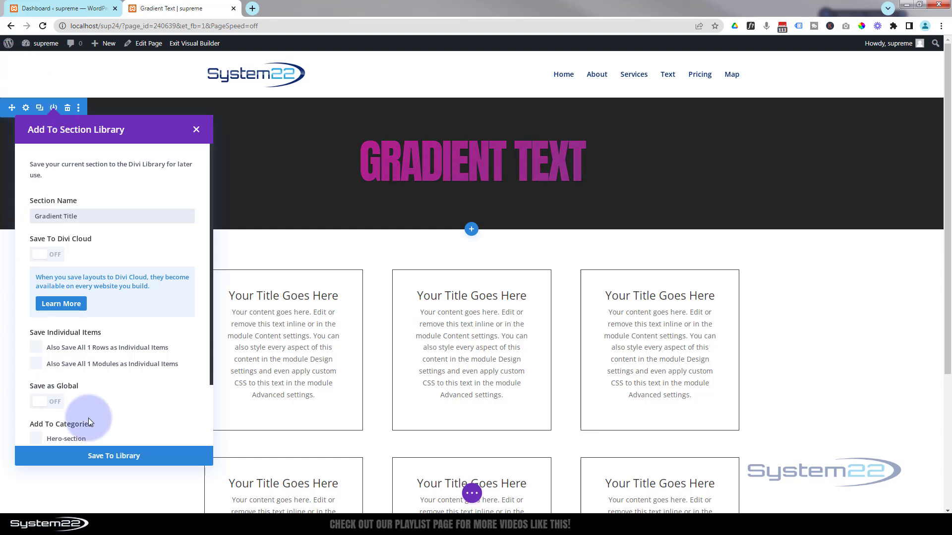
click(110, 455)
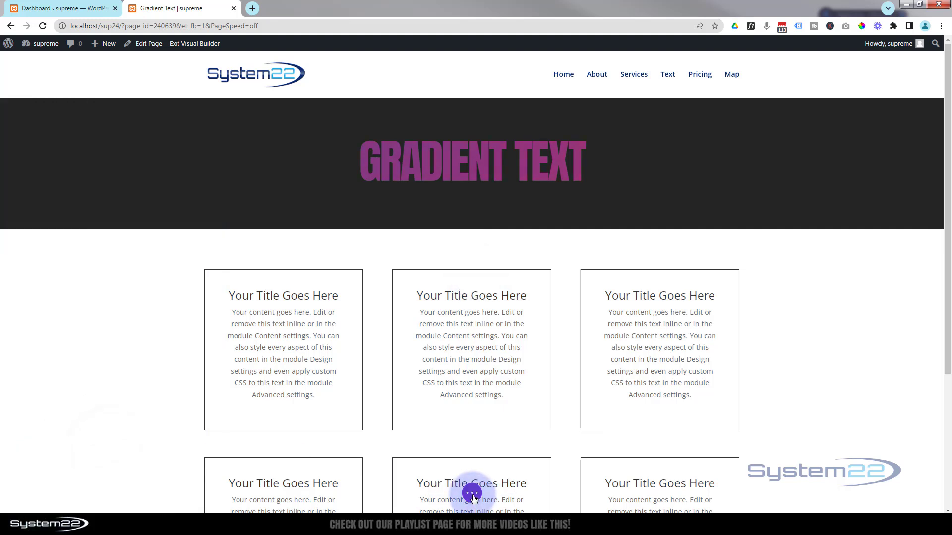
- Save the page as a draft and exit the Visual Builder
click(471, 493)
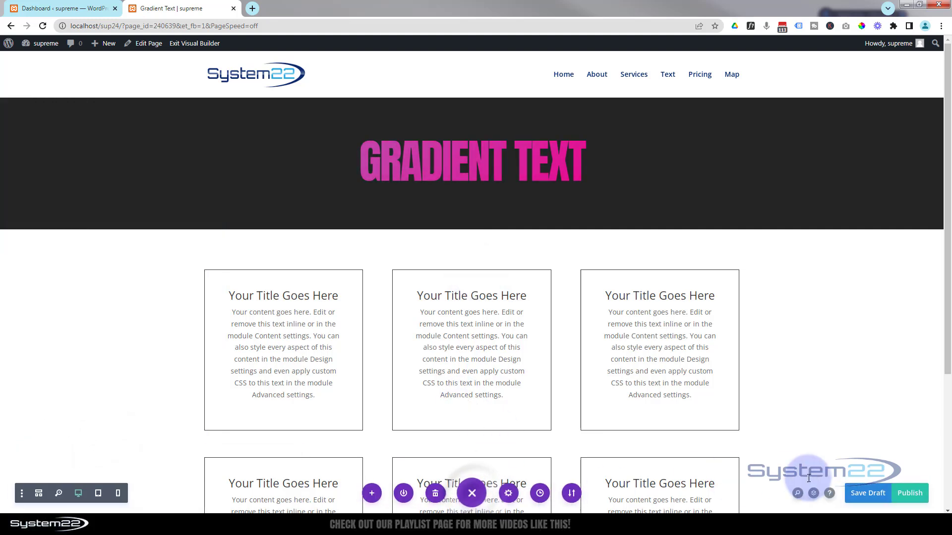
click(867, 498)
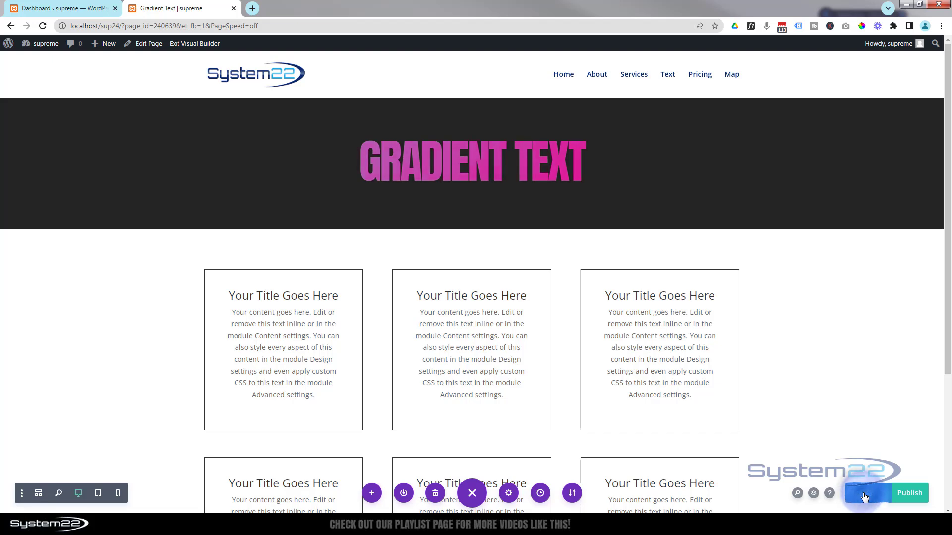
click(193, 45)
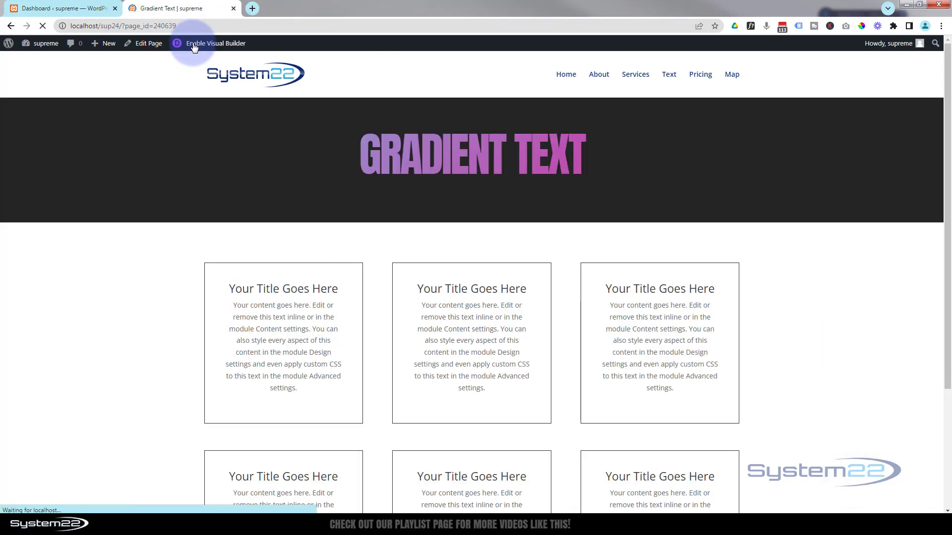
- Create a new page in a separate browser tab and title it "Divi Tech Tips"
mouse_move(107, 47)
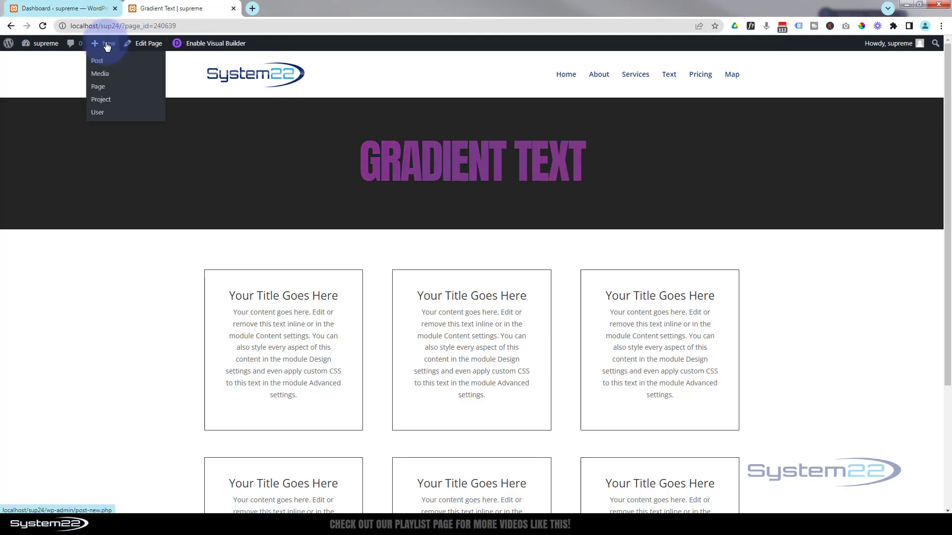
middle_click(98, 88)
click(303, 9)
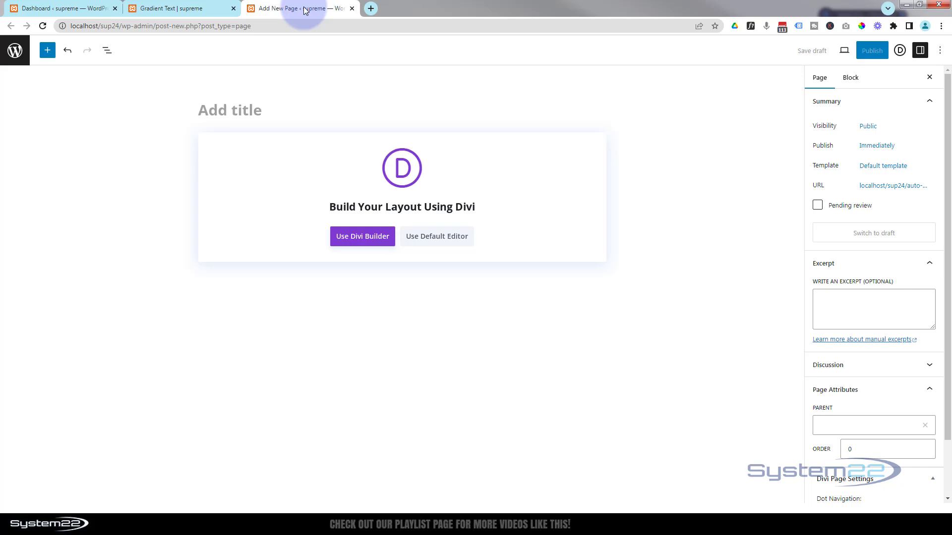
text(Divi Tech Tips)
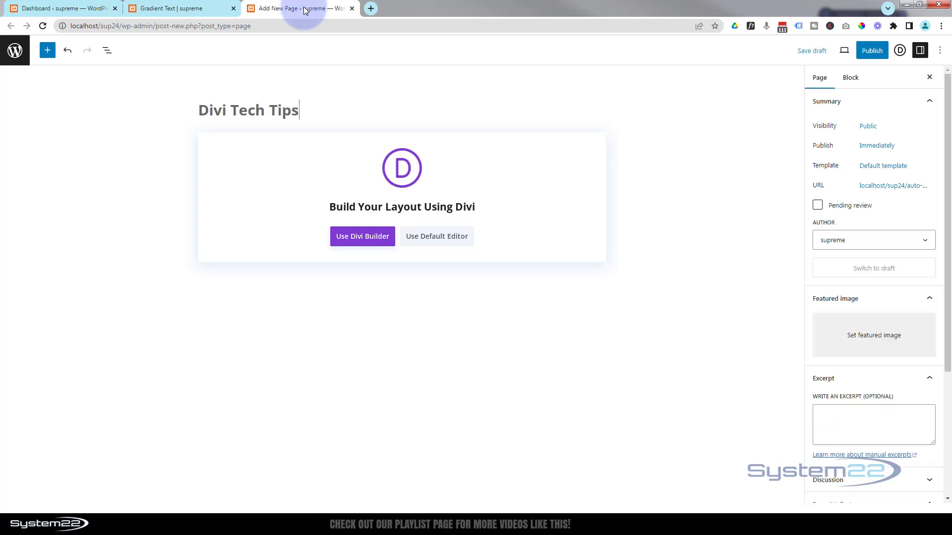
- Start building the new page from scratch with the Divi Builder and dismiss the row insertion dialog
click(365, 239)
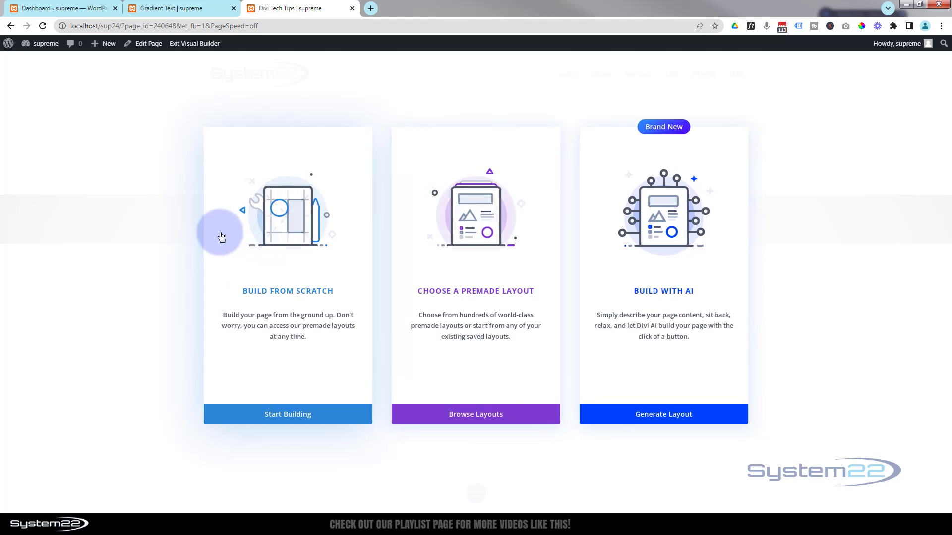
click(283, 417)
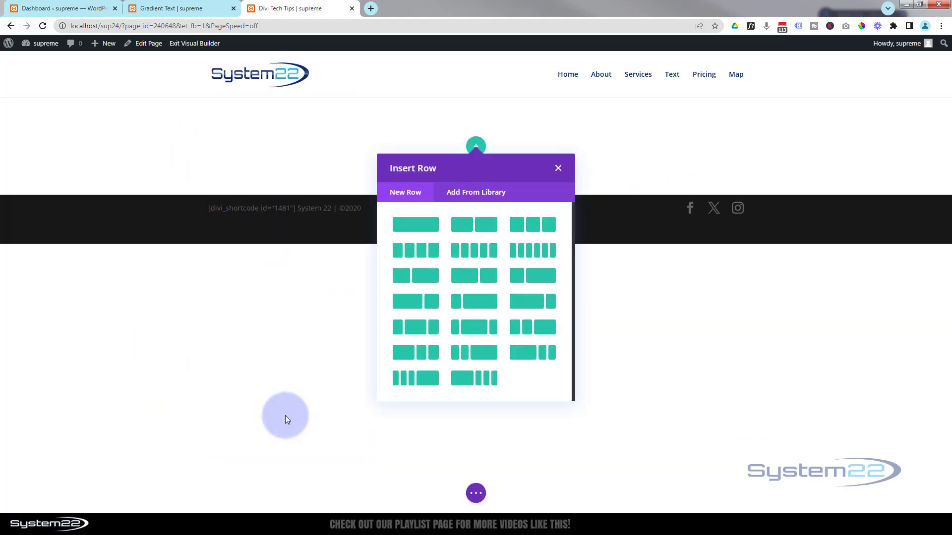
click(558, 168)
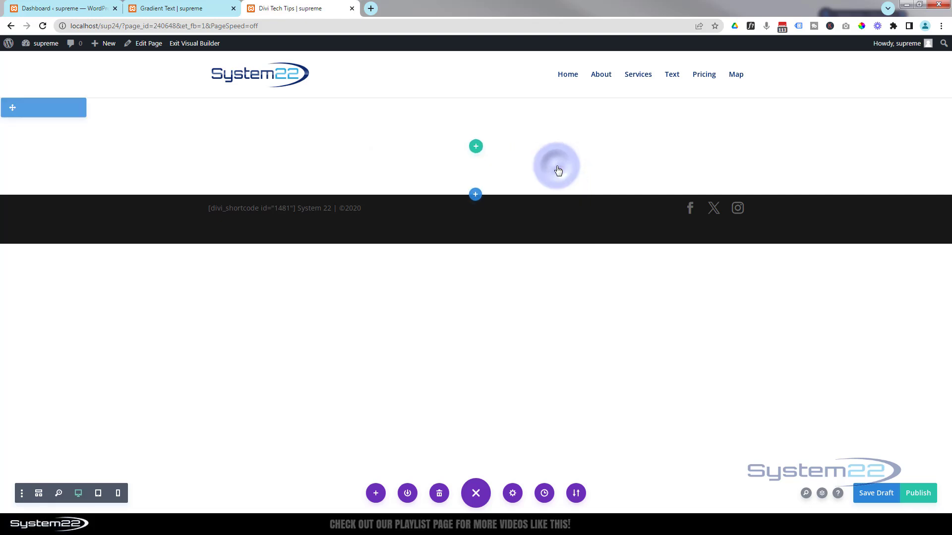
- Insert the saved "Gradient Title" section from the library below the empty section
click(476, 195)
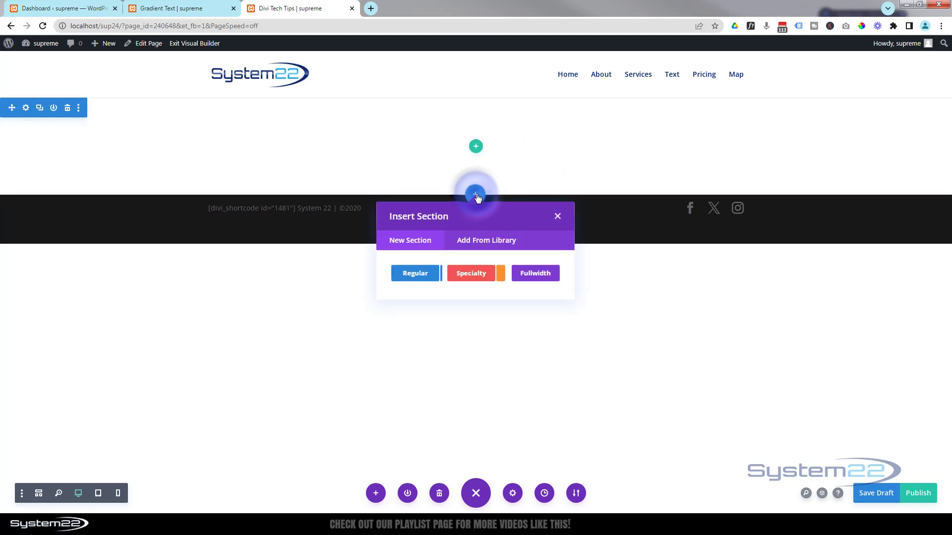
click(481, 243)
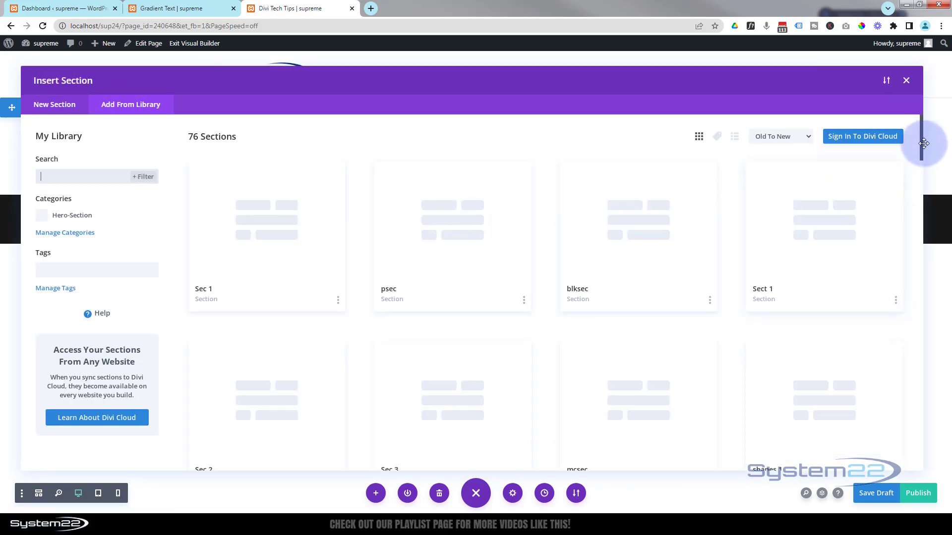
drag(921, 126, 926, 534)
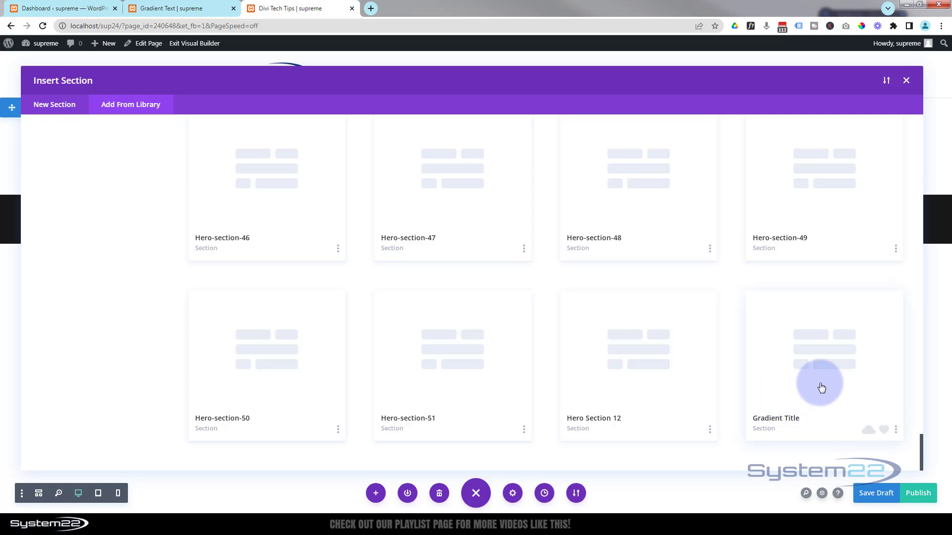
click(809, 384)
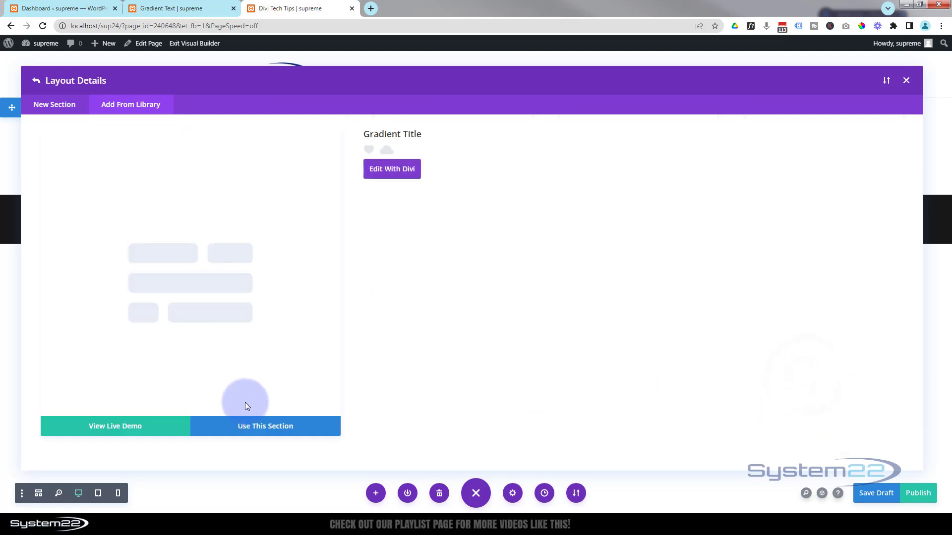
click(262, 426)
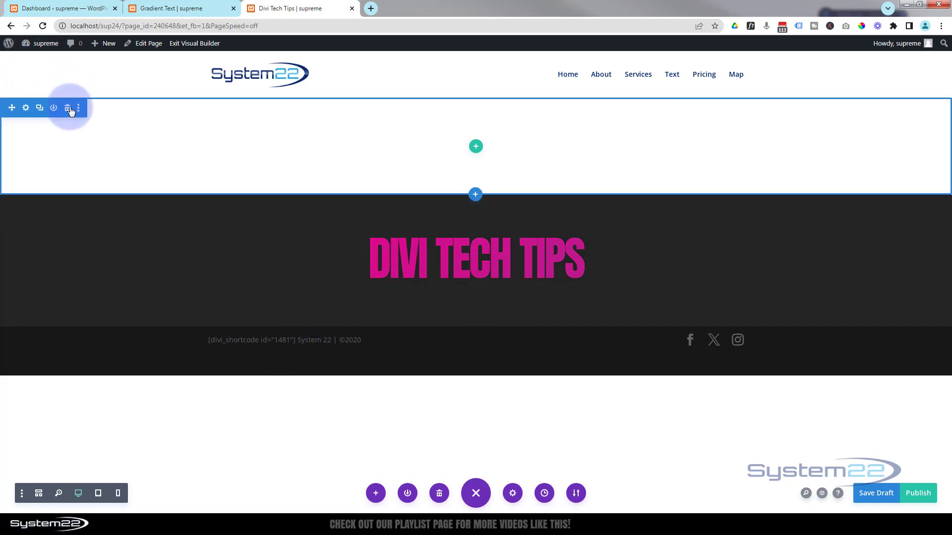
- Delete the empty section above the gradient title section and save the page
click(69, 108)
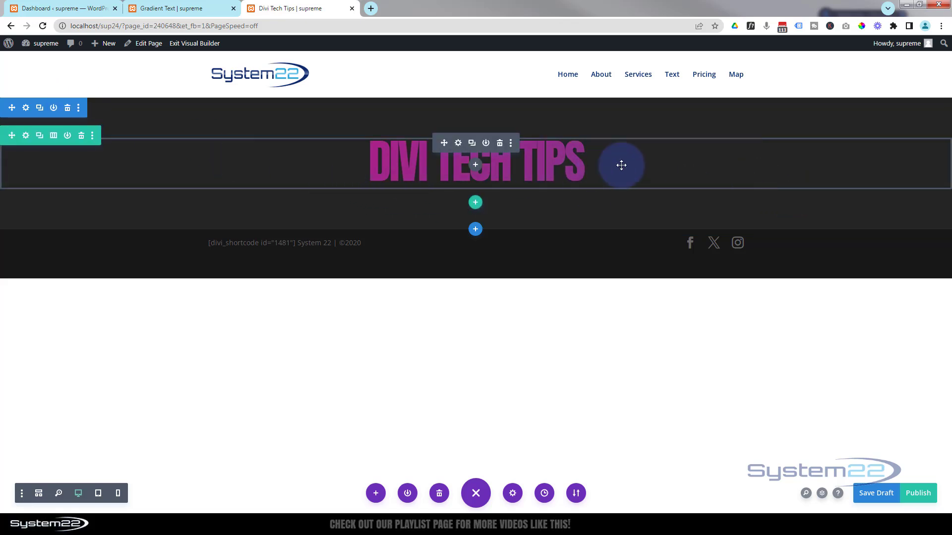
key(ctrl+s)
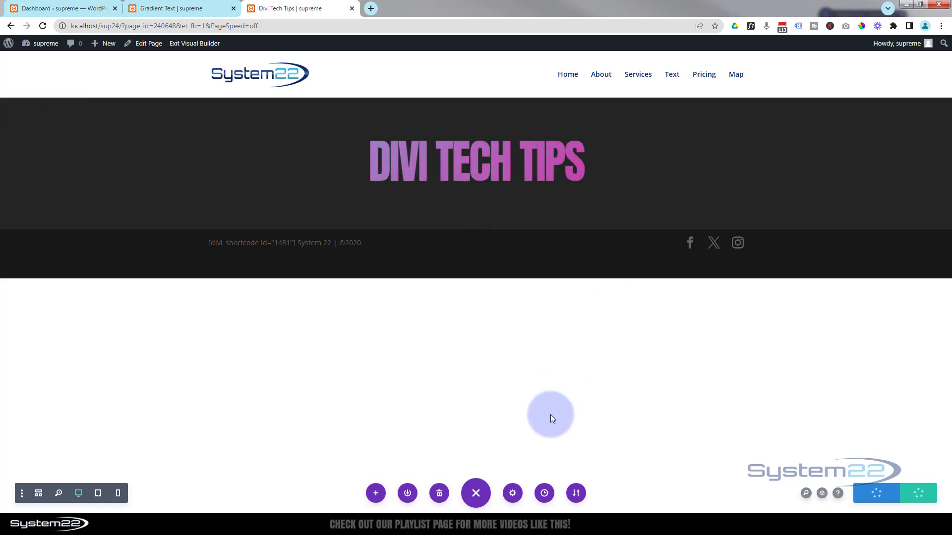